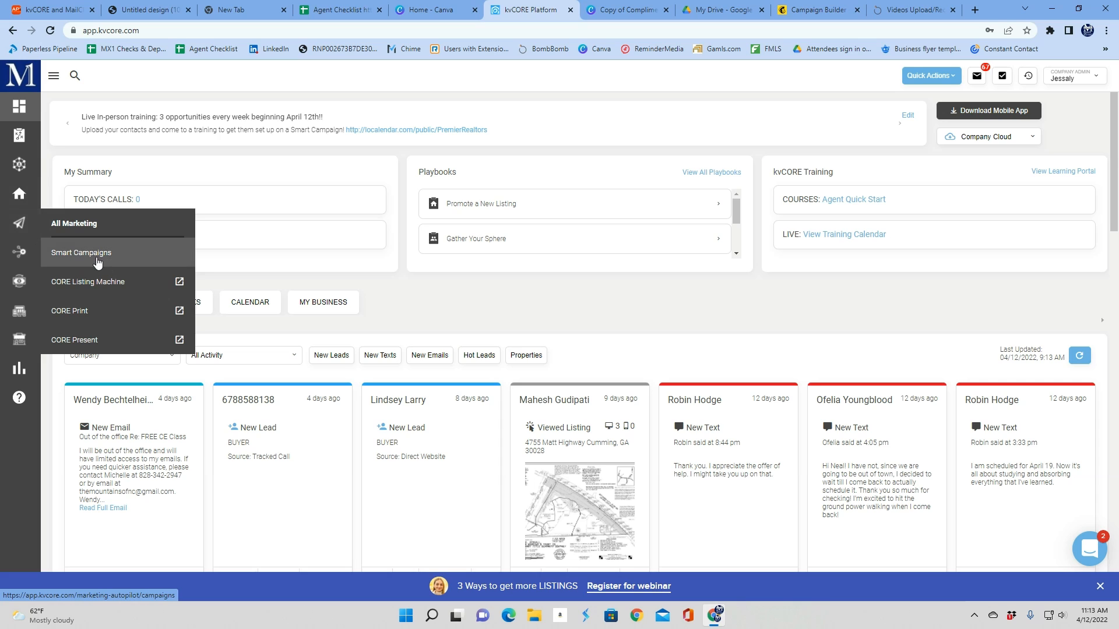
Open the email templates list under Smart Campaigns
{"action": "left_click", "coordinate": [97, 258]}
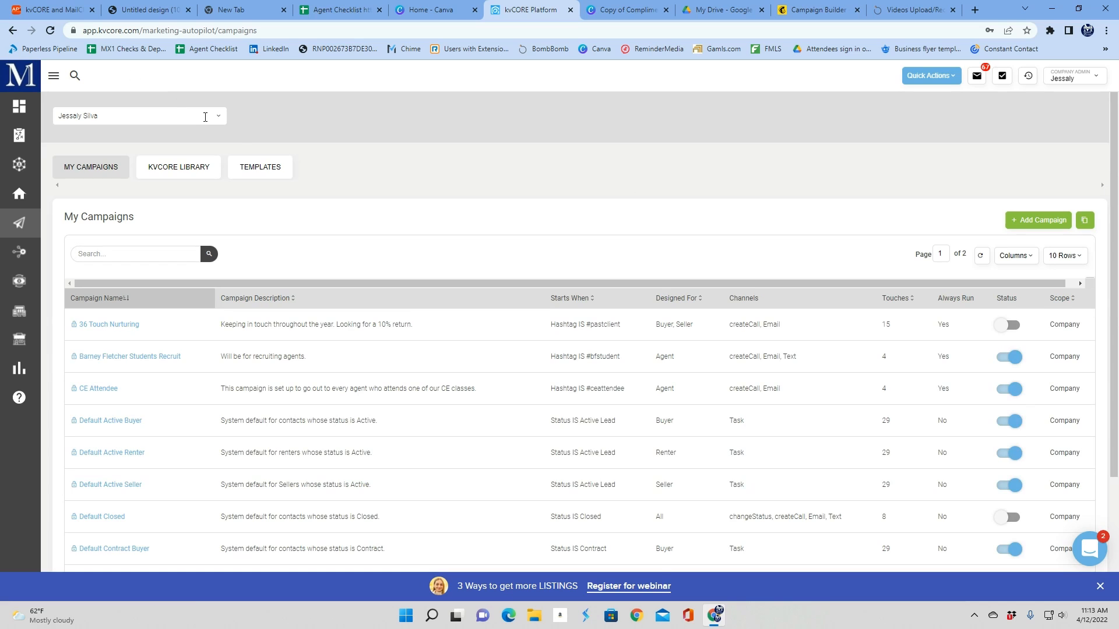
{"action": "left_click", "coordinate": [265, 174]}
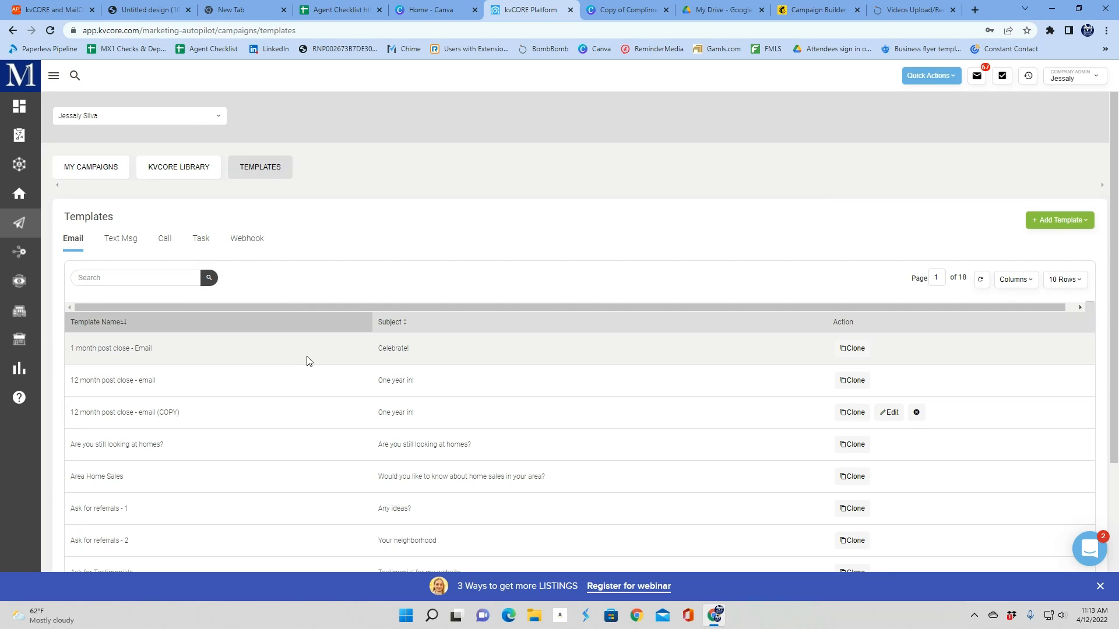
{"action": "scroll", "coordinate": [309, 361], "scroll_direction": "down", "scroll_amount": 3}
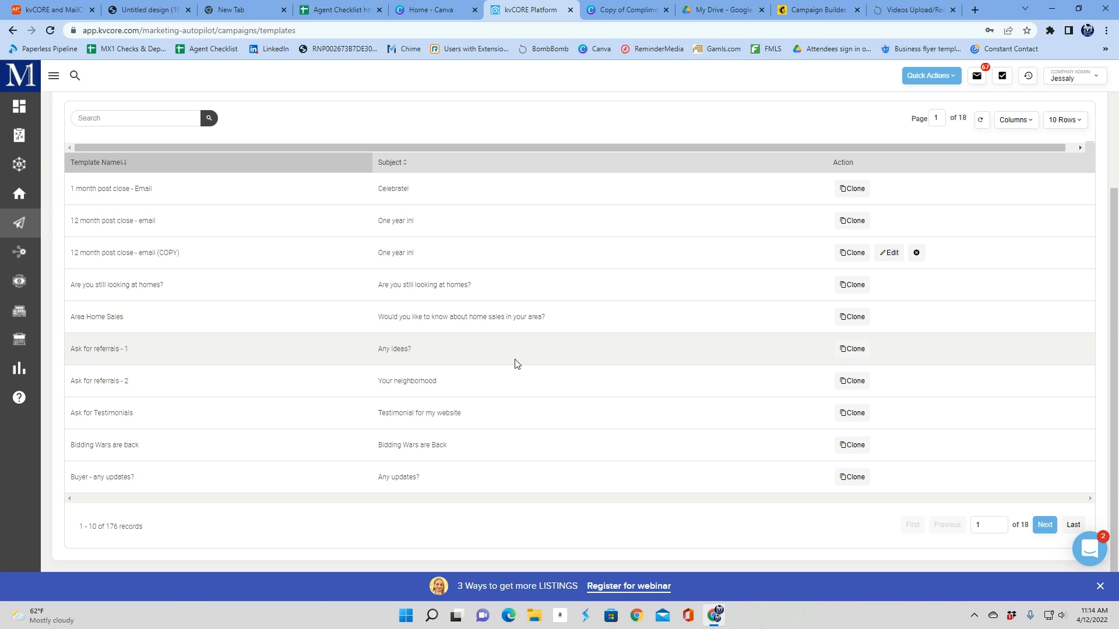
{"action": "scroll", "coordinate": [515, 364], "scroll_direction": "up", "scroll_amount": 3}
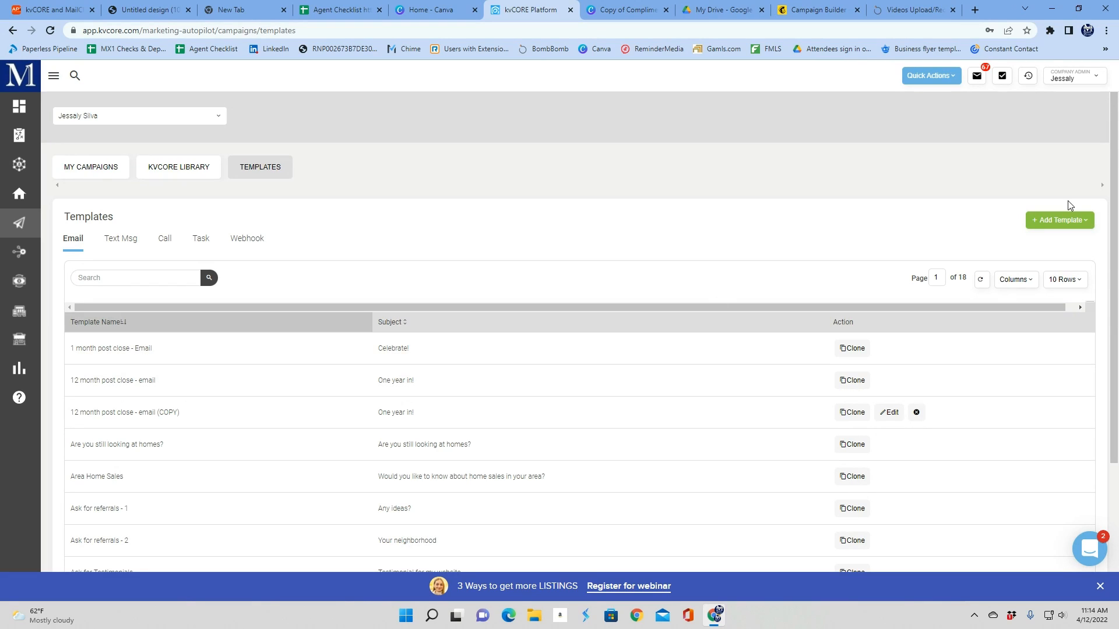
Start a new email template and name it Newsletter
{"action": "left_click", "coordinate": [1043, 219]}
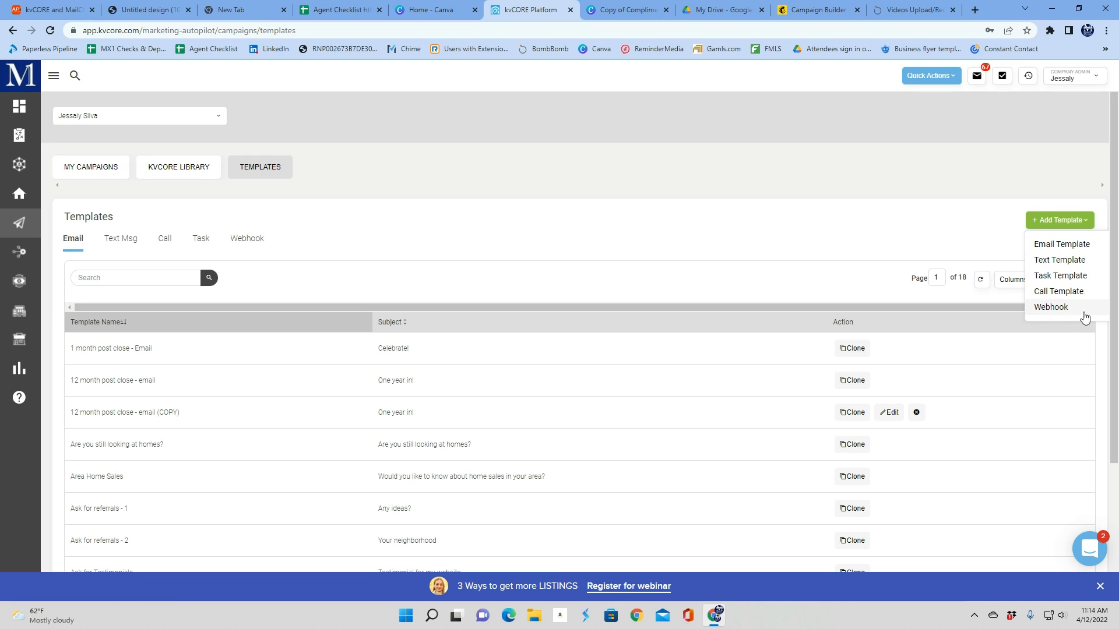
{"action": "left_click", "coordinate": [1074, 248]}
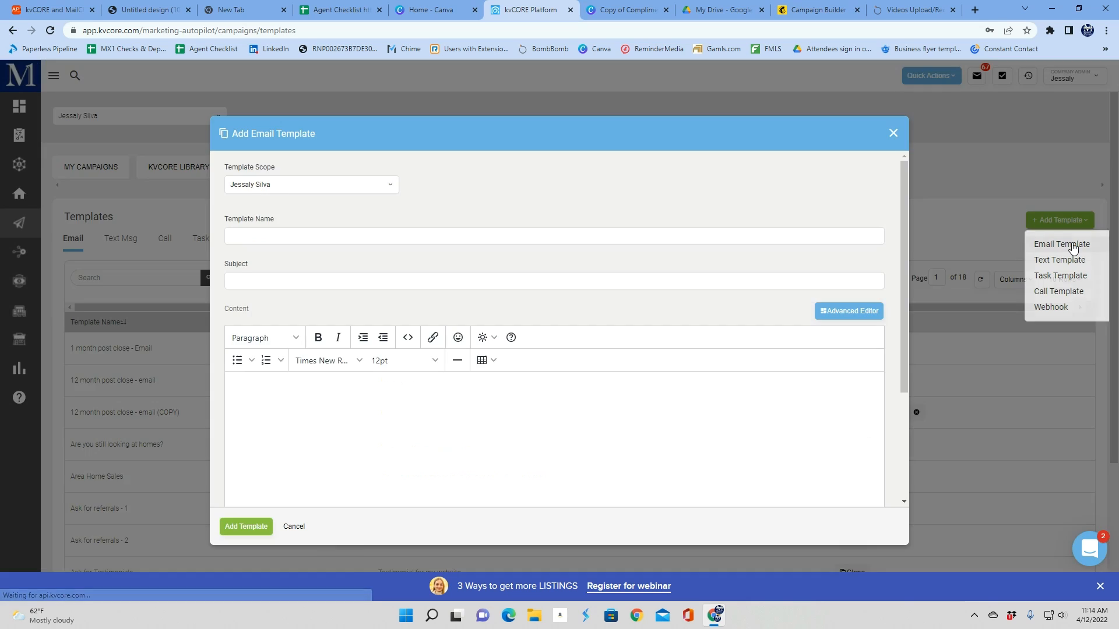
{"action": "left_click", "coordinate": [420, 229]}
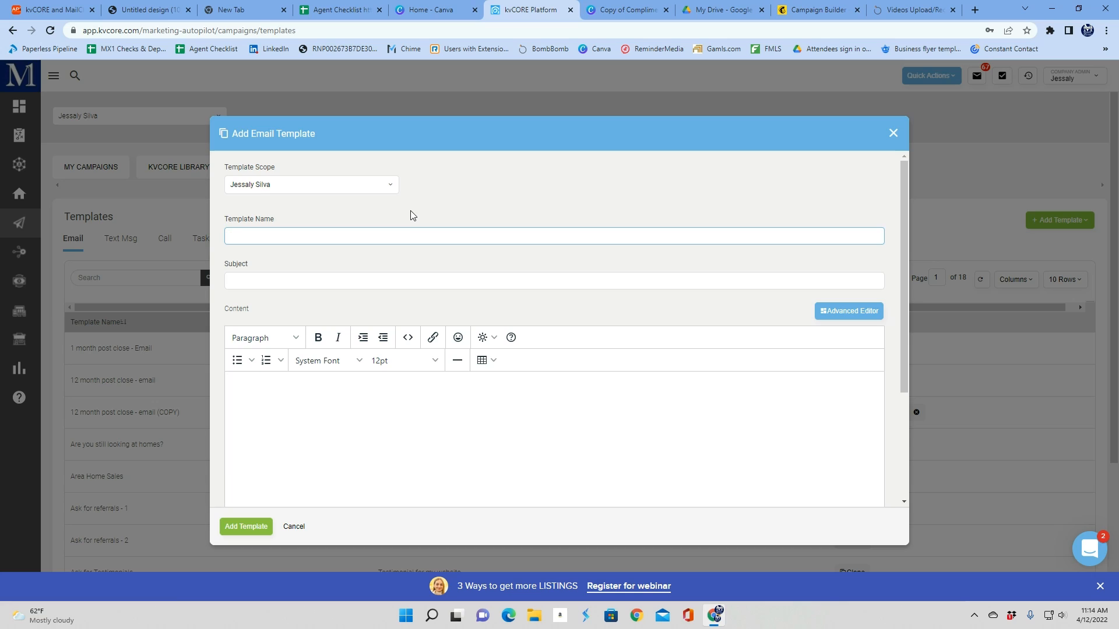
{"action": "type", "text": "Newsletter"}
{"action": "key", "text": "Tab"}
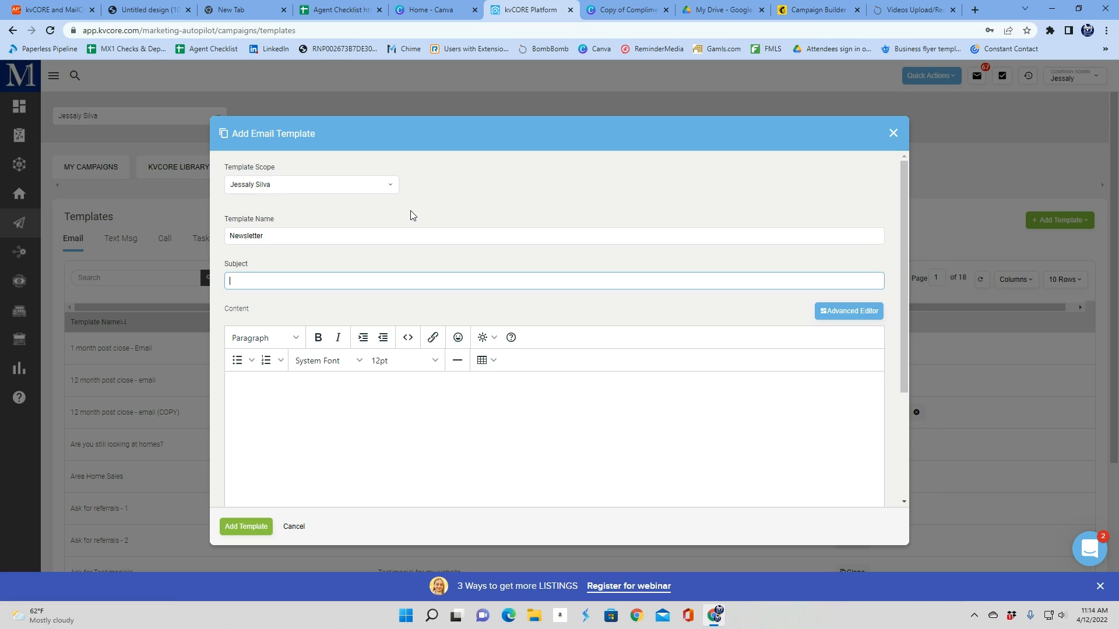
Enter the subject "Here's your monthly mx1 newsletter!"
{"action": "type", "text": "H"}
{"action": "type", "text": "ere's your"}
{"action": "type", "text": " monthly "}
{"action": "type", "text": "mx2"}
{"action": "type", "text": " newslett"}
{"action": "type", "text": "er@"}
{"action": "key", "text": "BackSpace"}
Switch the template content to the advanced drag-and-drop editor, accepting the editor change
{"action": "left_click", "coordinate": [843, 313]}
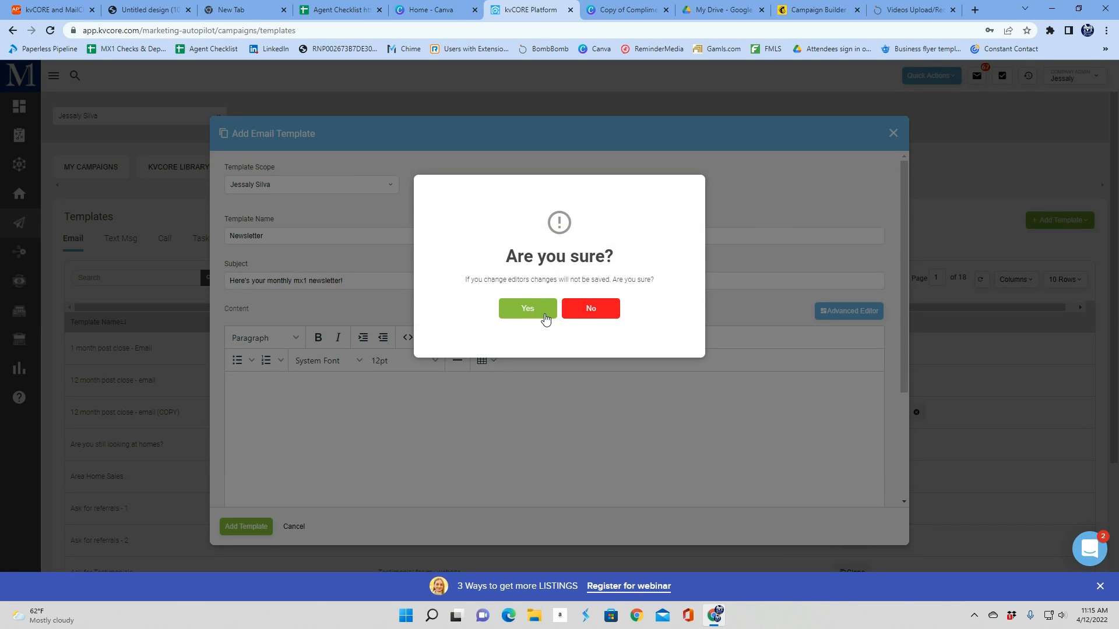
{"action": "left_click", "coordinate": [544, 314]}
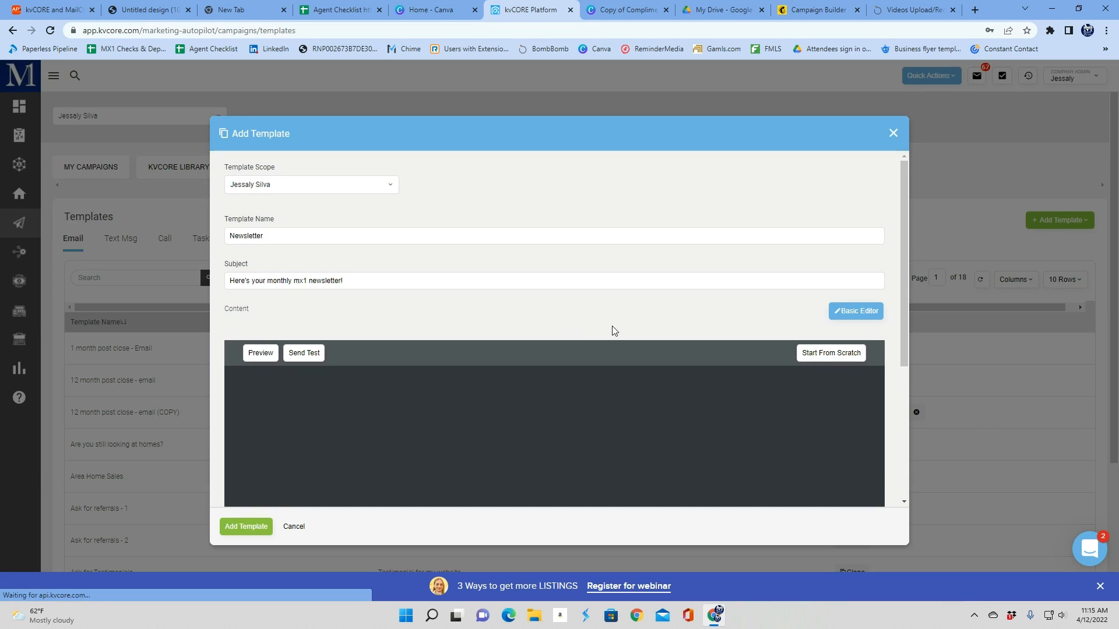
{"action": "scroll", "coordinate": [610, 334], "scroll_direction": "down", "scroll_amount": 4}
{"action": "scroll", "coordinate": [609, 336], "scroll_direction": "up", "scroll_amount": 2}
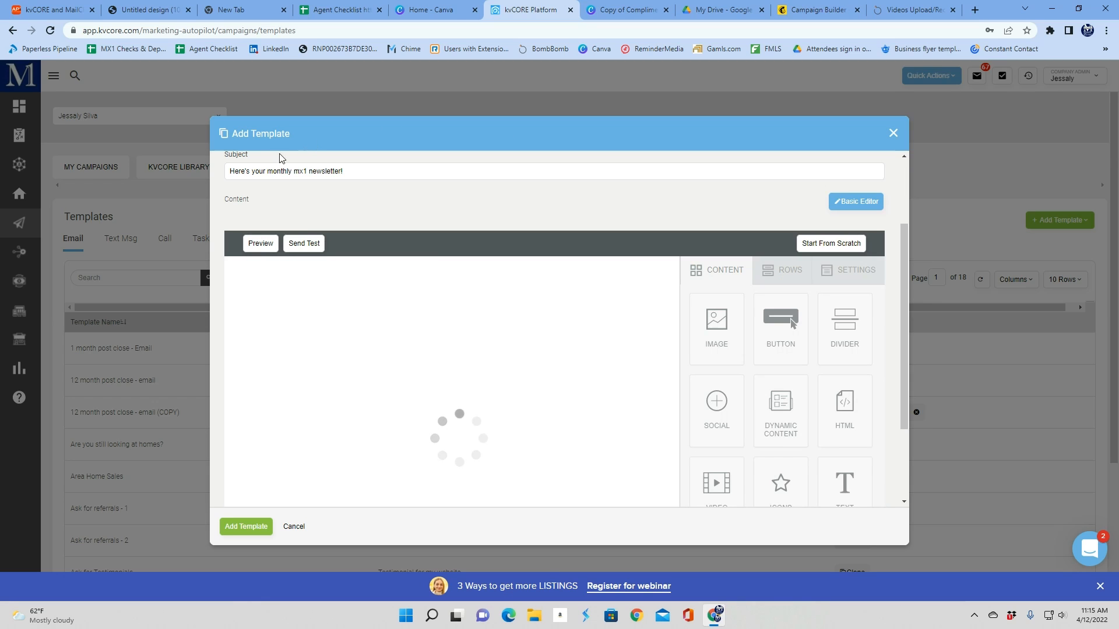
{"action": "scroll", "coordinate": [271, 256], "scroll_direction": "down", "scroll_amount": 2}
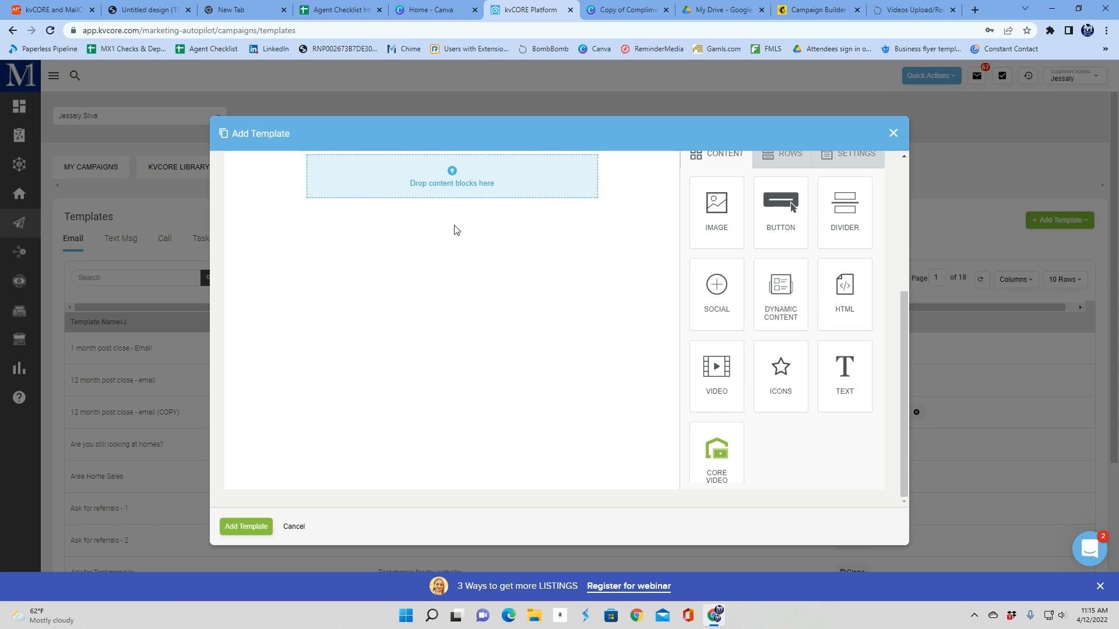
{"action": "scroll", "coordinate": [474, 230], "scroll_direction": "up", "scroll_amount": 2}
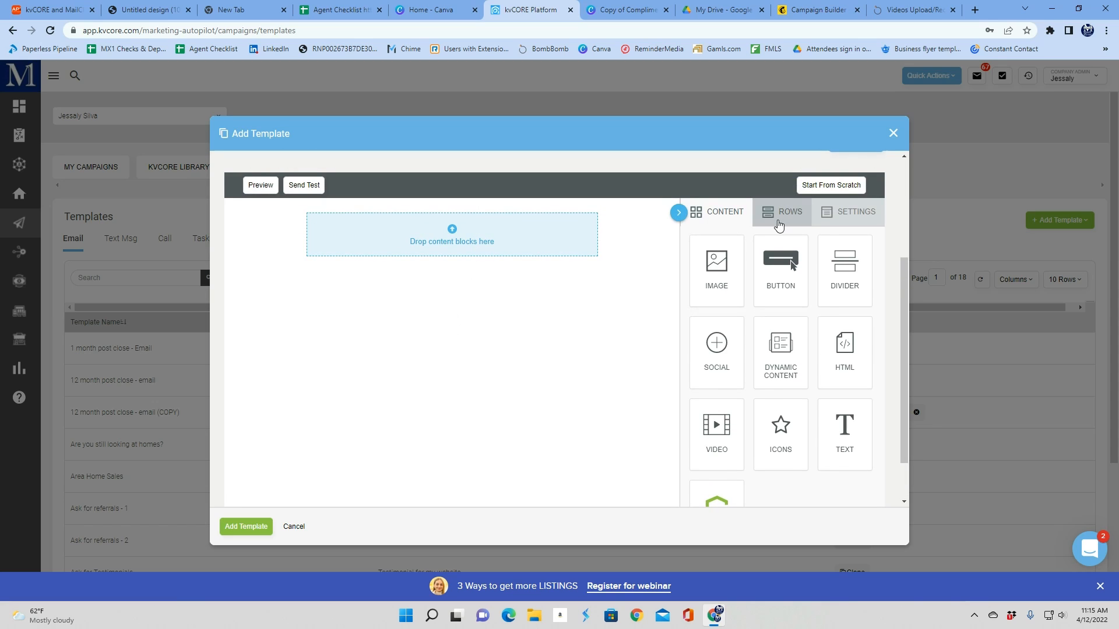
Add an image block at the top of the email with a divider beneath it
{"action": "left_click_drag", "start_coordinate": [735, 262], "coordinate": [517, 232]}
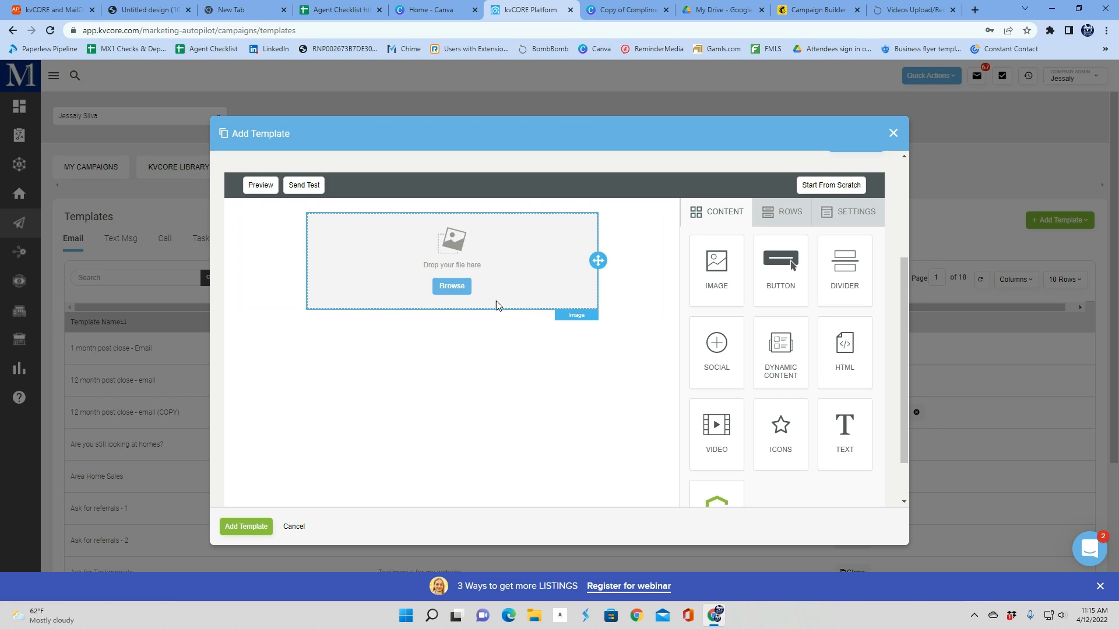
{"action": "left_click_drag", "start_coordinate": [842, 281], "coordinate": [821, 270]}
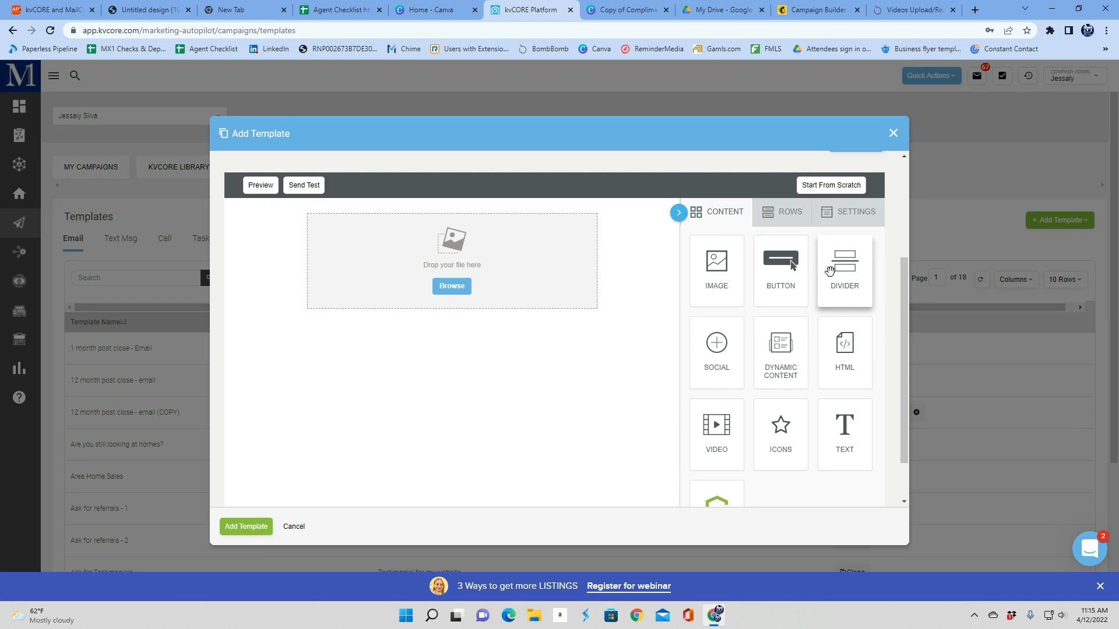
{"action": "left_click_drag", "start_coordinate": [833, 269], "coordinate": [516, 309]}
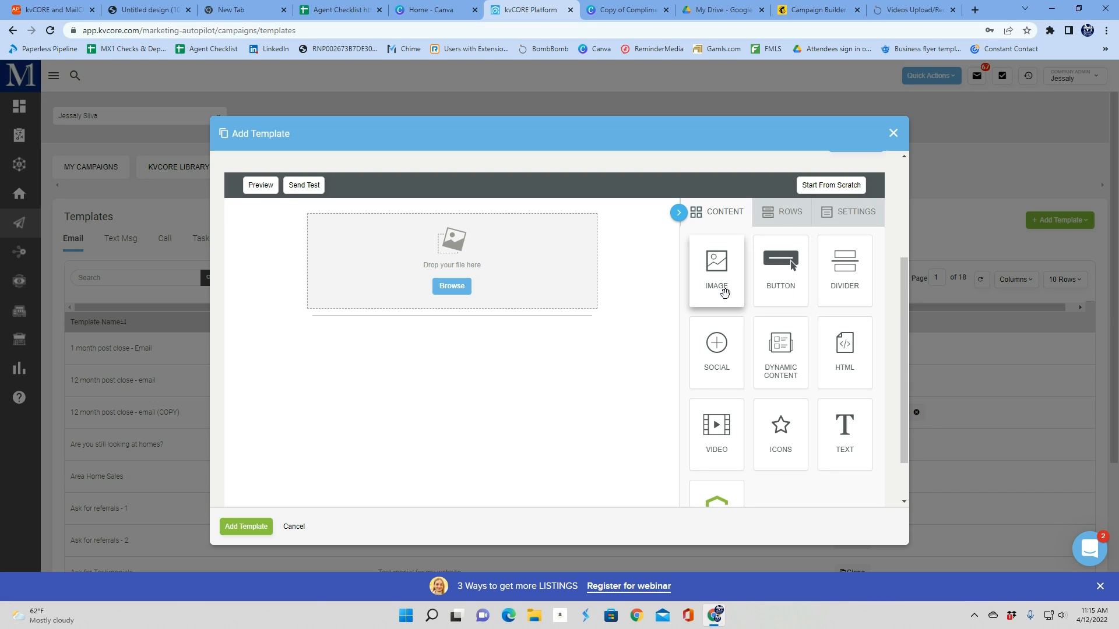
Add a two-column row below, placing an image block in the left column and a text block in the right
{"action": "left_click", "coordinate": [782, 221]}
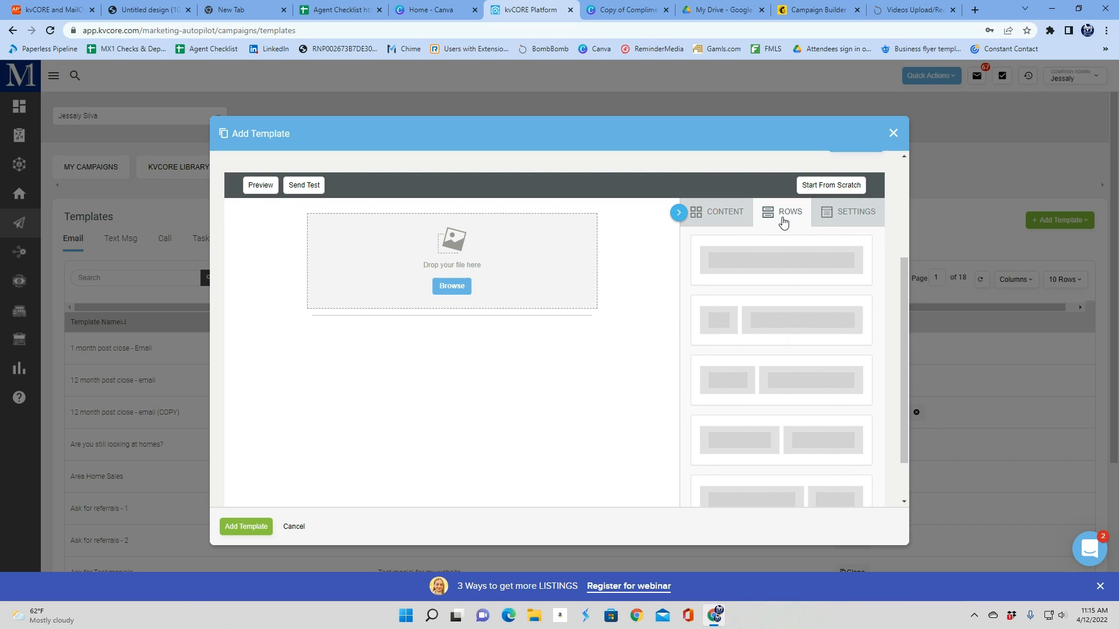
{"action": "scroll", "coordinate": [786, 432], "scroll_direction": "down", "scroll_amount": 1}
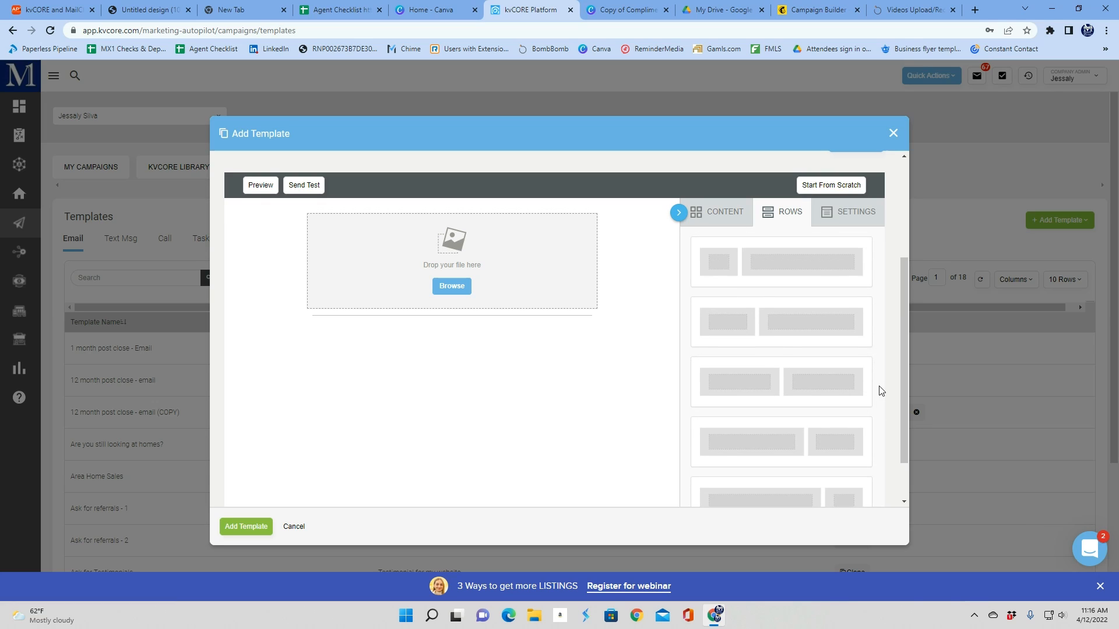
{"action": "left_click_drag", "start_coordinate": [737, 361], "coordinate": [462, 320]}
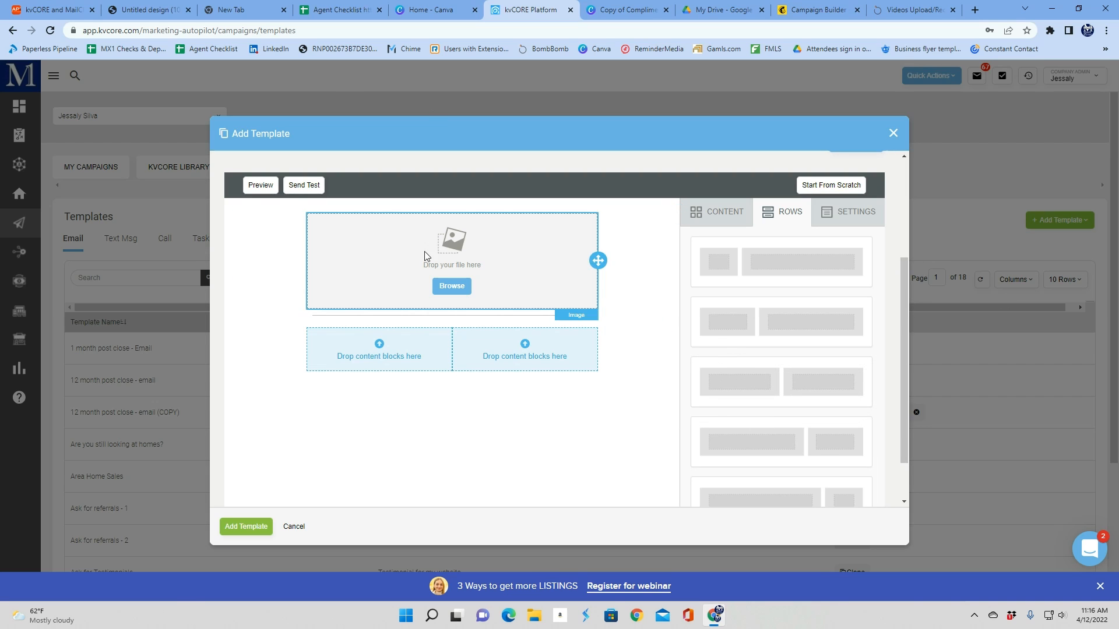
{"action": "left_click", "coordinate": [718, 212]}
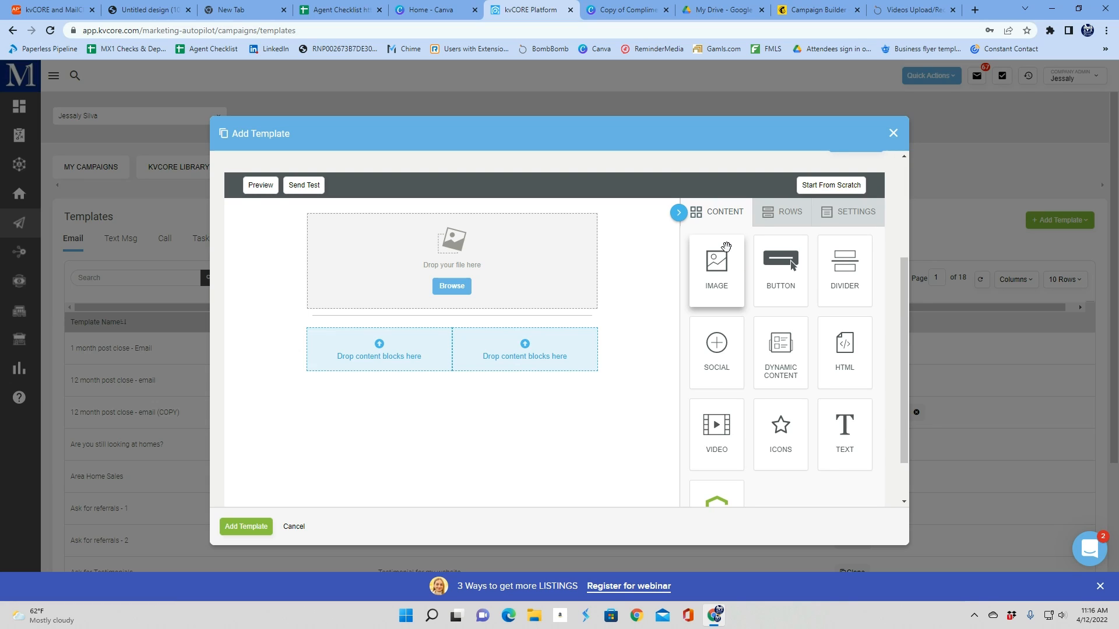
{"action": "left_click_drag", "start_coordinate": [710, 265], "coordinate": [390, 345]}
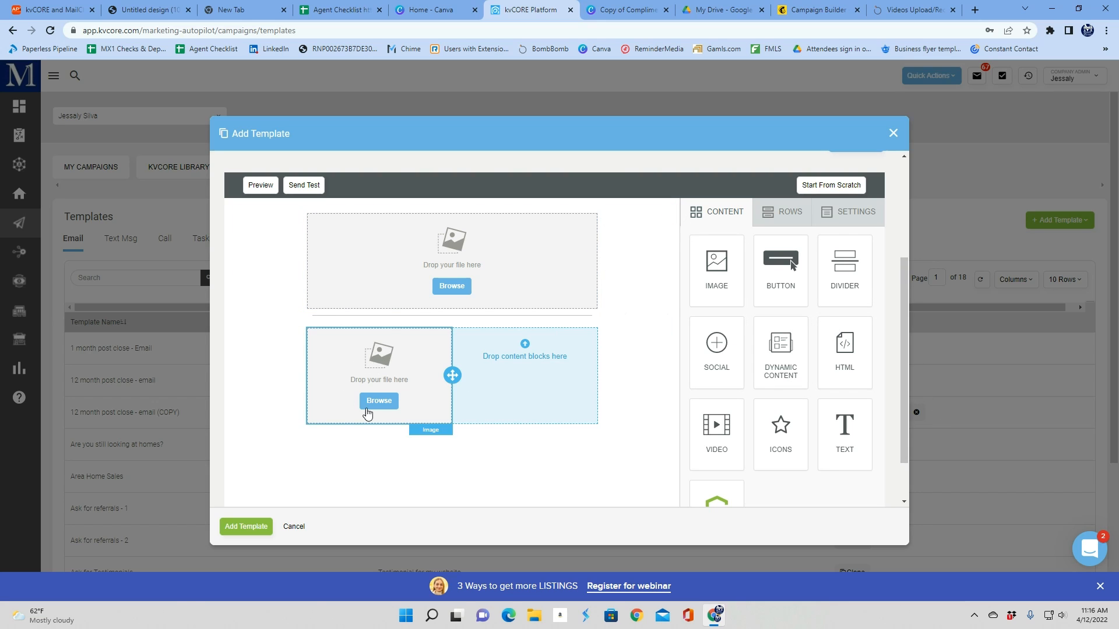
{"action": "left_click_drag", "start_coordinate": [843, 430], "coordinate": [530, 350]}
{"action": "left_click", "coordinate": [529, 349]}
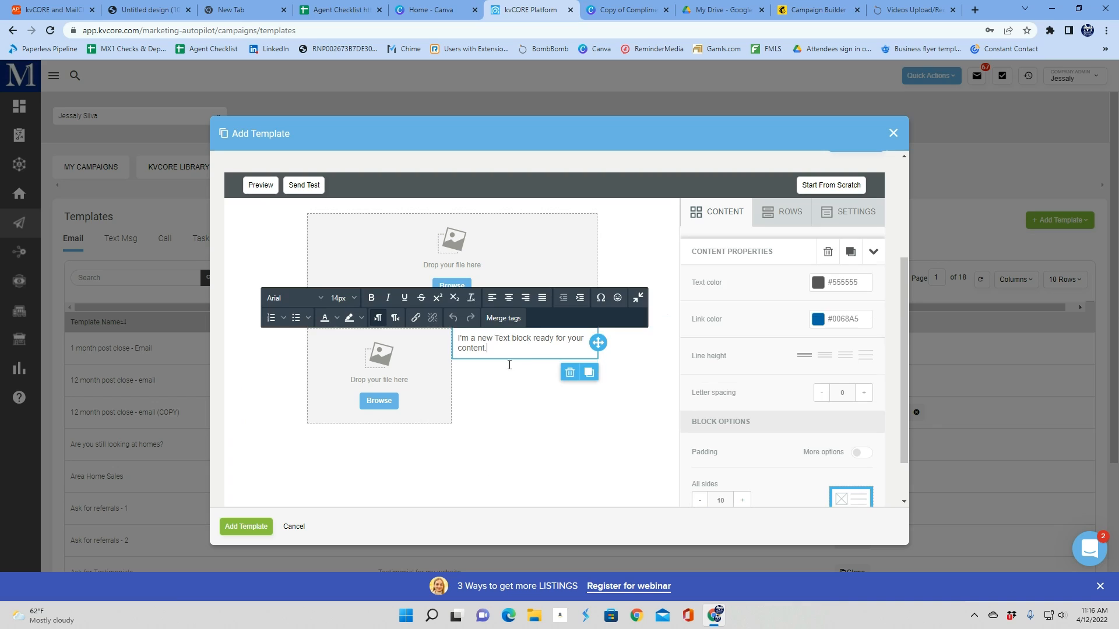
Add another row underneath containing a divider followed by a text block
{"action": "left_click", "coordinate": [775, 215]}
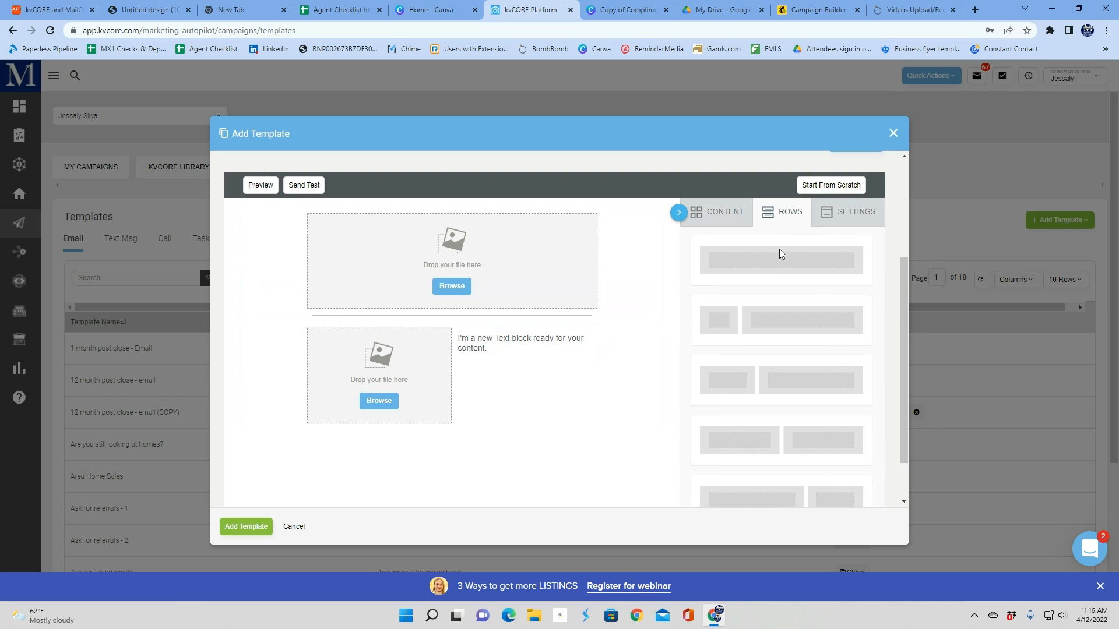
{"action": "left_click", "coordinate": [735, 223]}
{"action": "mouse_move", "coordinate": [844, 270]}
{"action": "left_mouse_down"}
{"action": "mouse_move", "coordinate": [448, 388]}
{"action": "mouse_move", "coordinate": [440, 421]}
{"action": "mouse_move", "coordinate": [862, 266]}
{"action": "mouse_move", "coordinate": [452, 451]}
{"action": "left_mouse_up"}
{"action": "left_click", "coordinate": [779, 214]}
{"action": "left_click", "coordinate": [718, 211]}
{"action": "left_click_drag", "start_coordinate": [844, 274], "coordinate": [519, 436]}
{"action": "left_click", "coordinate": [785, 215]}
{"action": "left_click", "coordinate": [715, 214]}
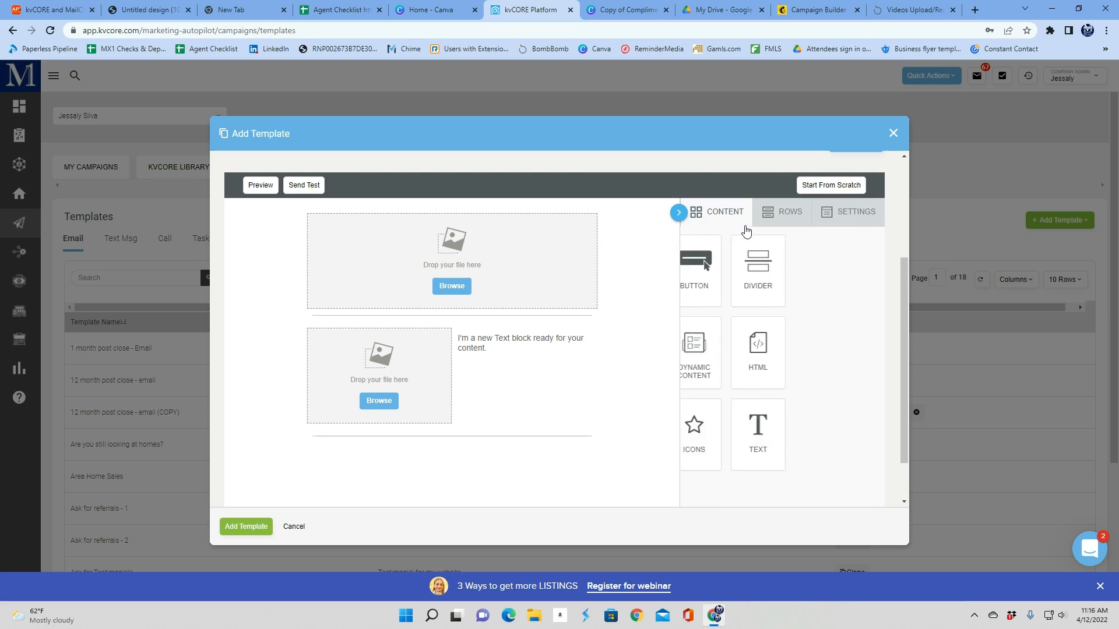
{"action": "left_click", "coordinate": [783, 213]}
{"action": "left_click", "coordinate": [722, 213]}
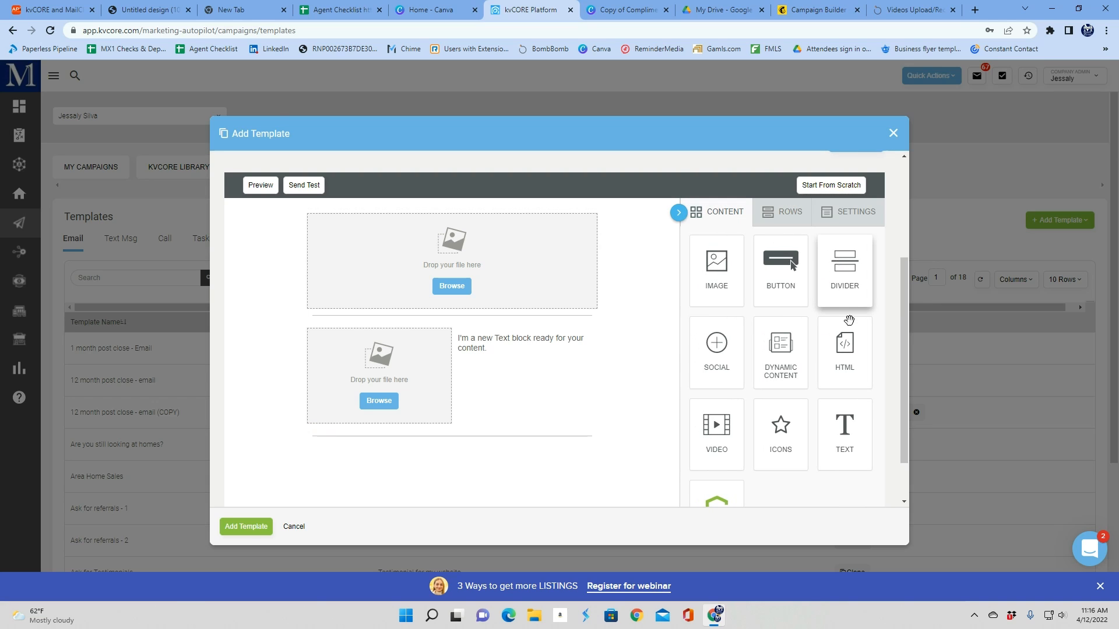
{"action": "left_click_drag", "start_coordinate": [844, 432], "coordinate": [313, 455]}
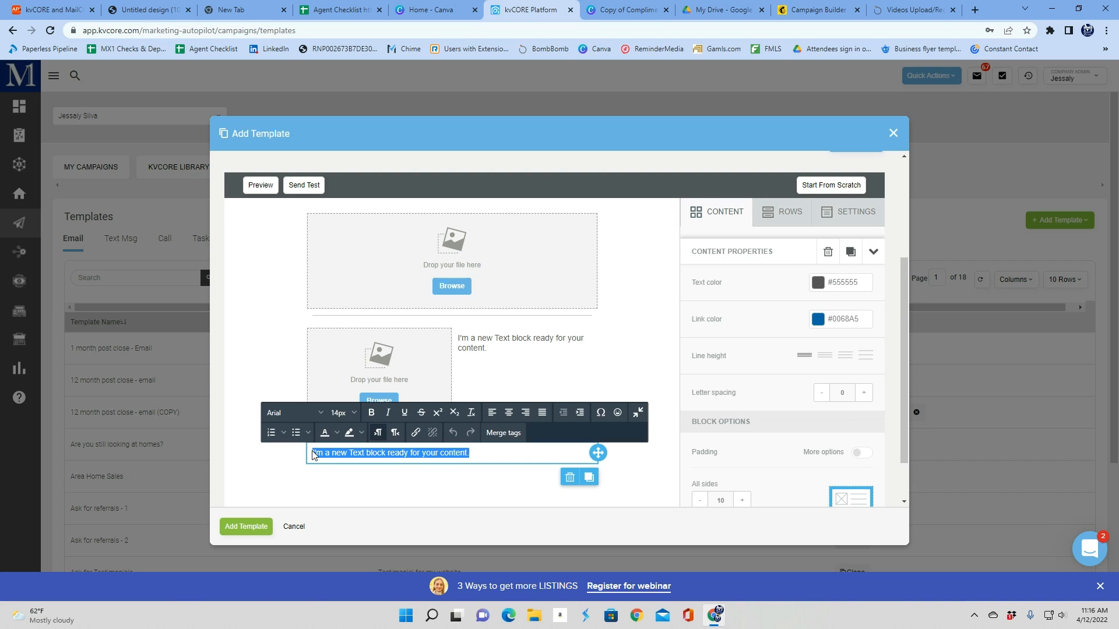
Replace the bottom text block's placeholder with "Monthly Articles" and center it
{"action": "type", "text": "M"}
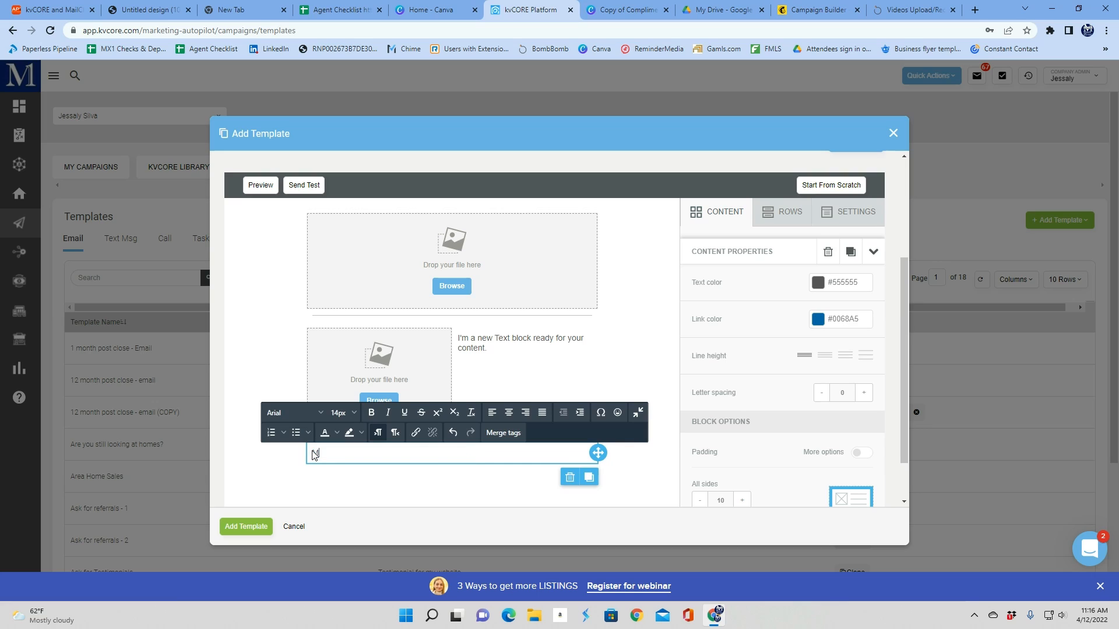
{"action": "type", "text": "onthly Articles"}
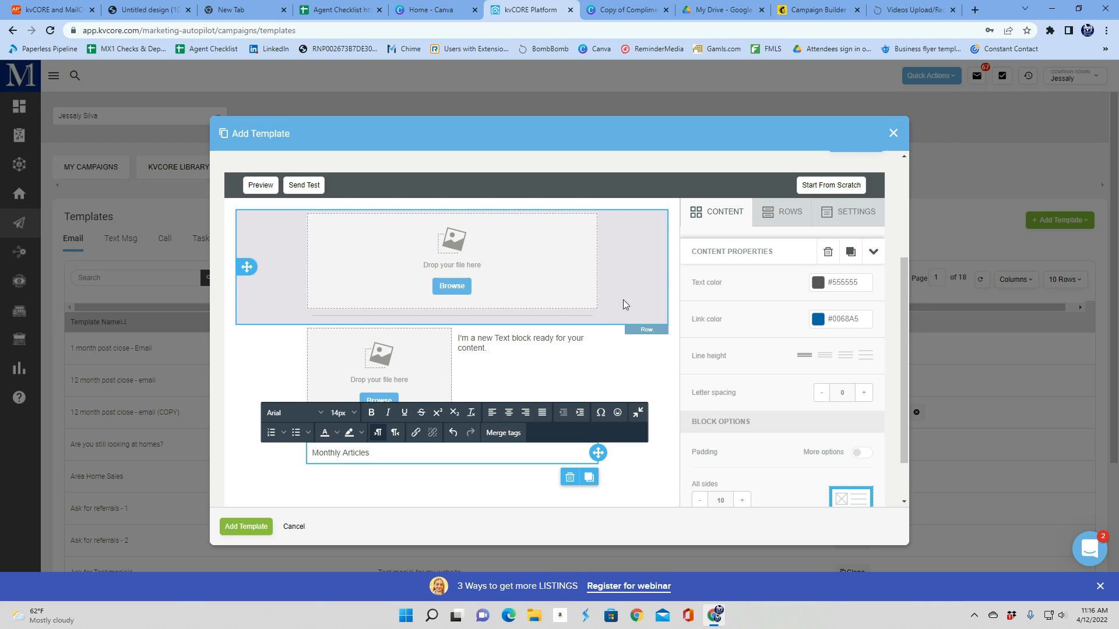
{"action": "left_click", "coordinate": [515, 412]}
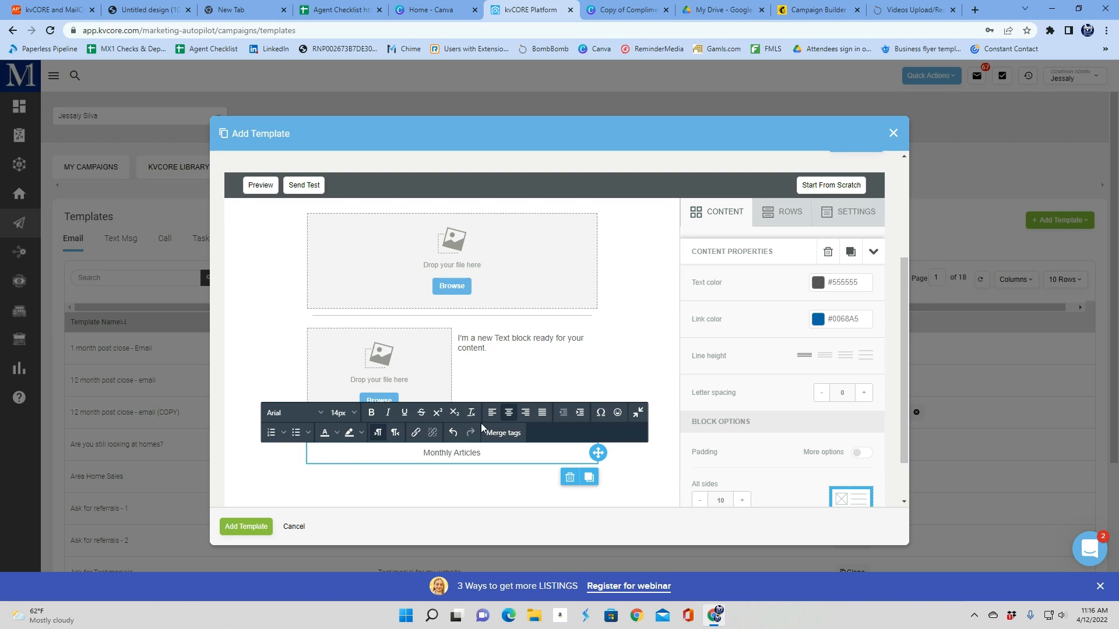
Set the letter spacing of the "Monthly Articles" text to 6
{"action": "left_click", "coordinate": [868, 397]}
{"action": "left_click", "coordinate": [868, 397]}
{"action": "left_click", "coordinate": [868, 396]}
{"action": "left_click", "coordinate": [868, 396]}
{"action": "left_click", "coordinate": [868, 396]}
{"action": "left_click", "coordinate": [868, 397]}
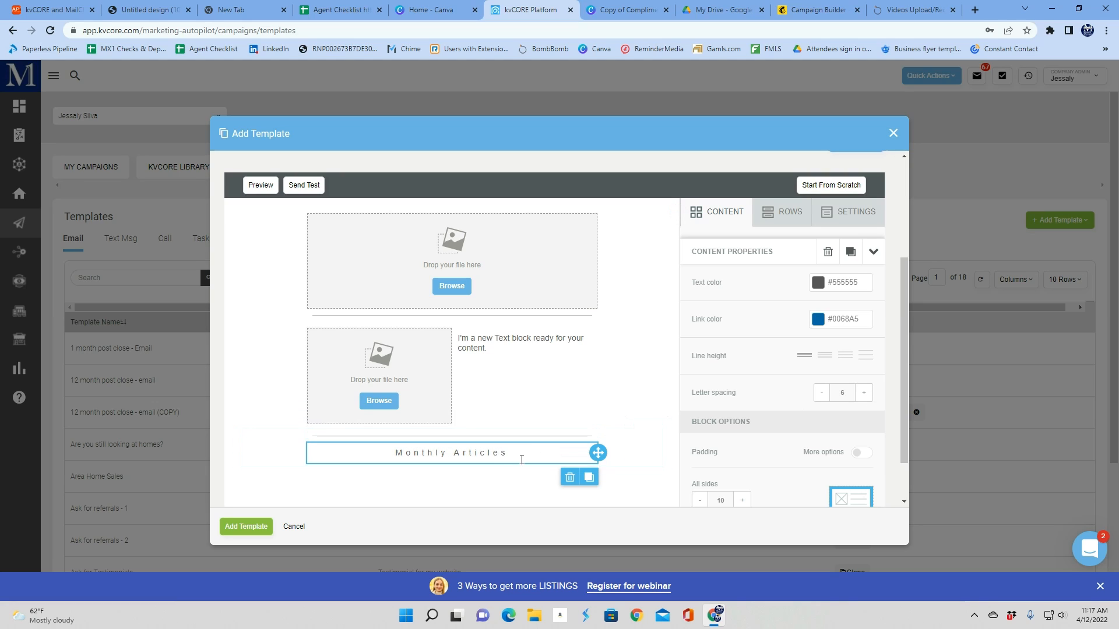
Change the "Monthly Articles" heading font to Lucida Sans and make it bold
{"action": "left_click_drag", "start_coordinate": [521, 459], "coordinate": [415, 455]}
{"action": "left_click", "coordinate": [299, 413]}
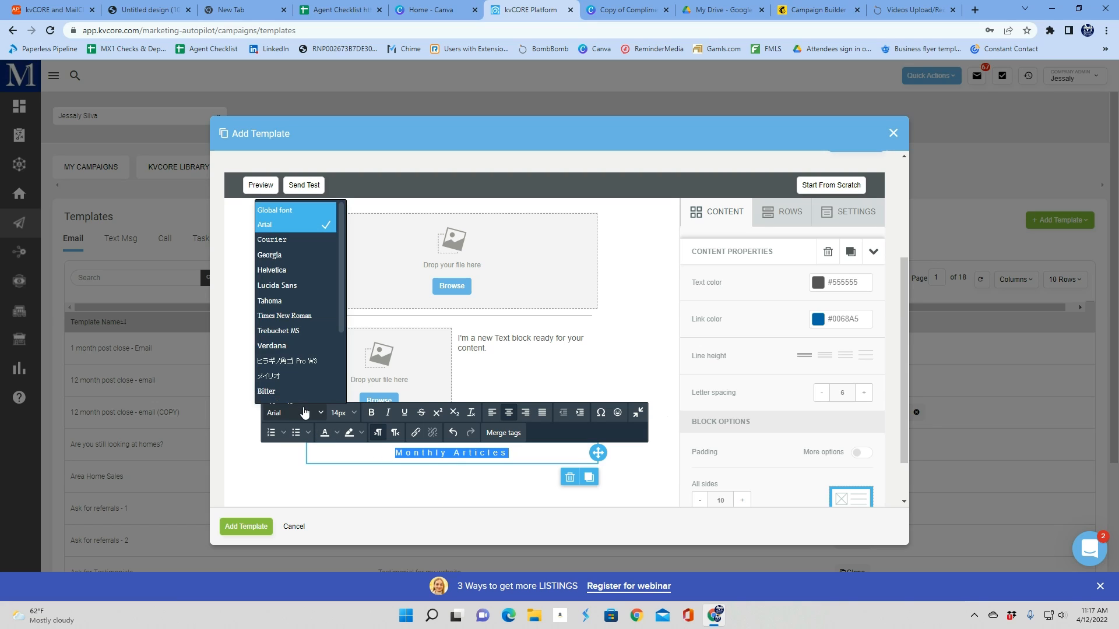
{"action": "left_click", "coordinate": [277, 285]}
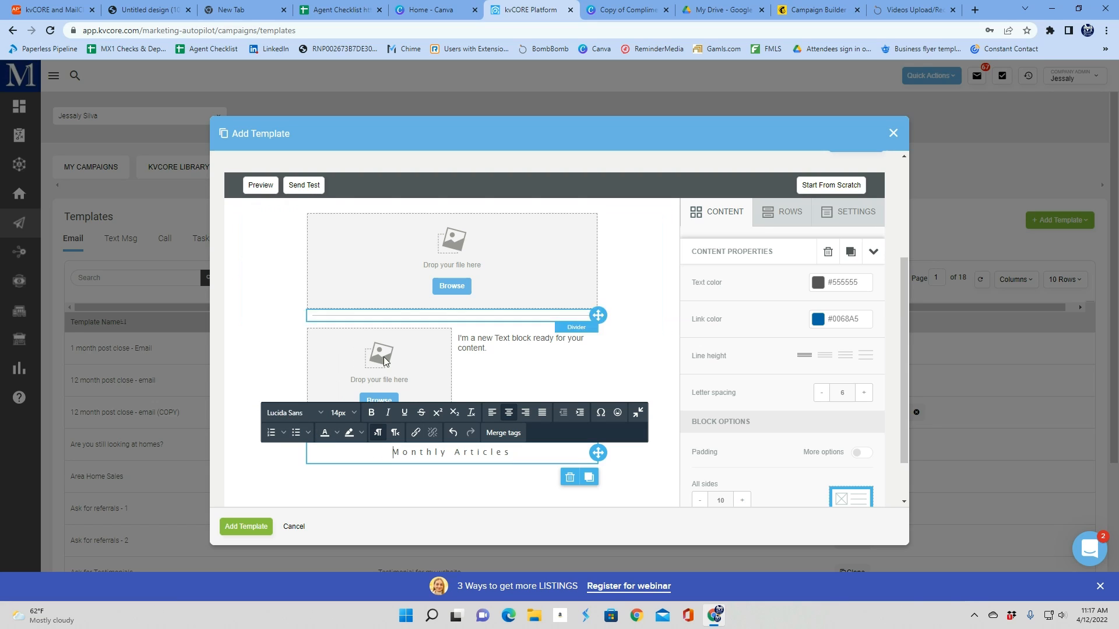
{"action": "left_click", "coordinate": [373, 416]}
{"action": "left_click_drag", "start_coordinate": [536, 456], "coordinate": [374, 449]}
{"action": "left_click", "coordinate": [365, 415]}
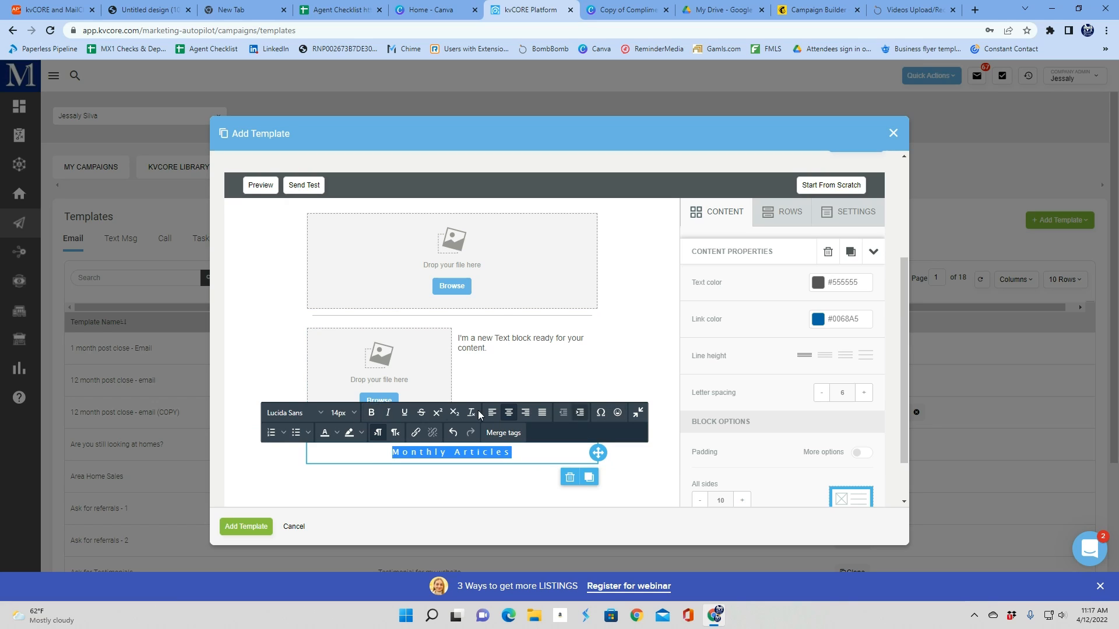
{"action": "left_click", "coordinate": [795, 376]}
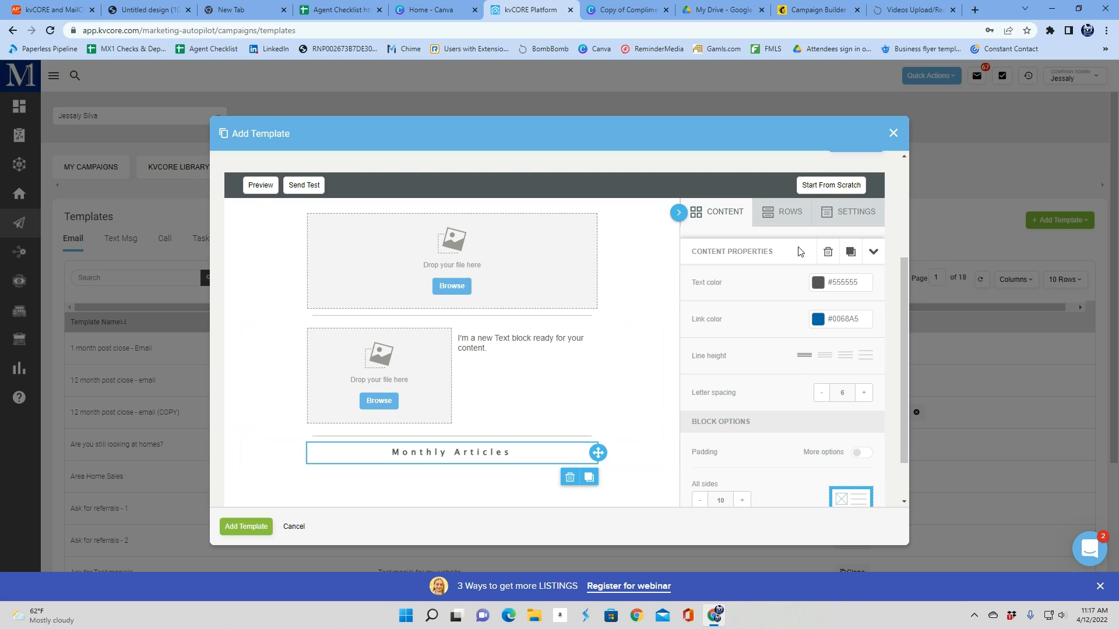
{"action": "left_click", "coordinate": [798, 220]}
{"action": "left_click", "coordinate": [721, 220]}
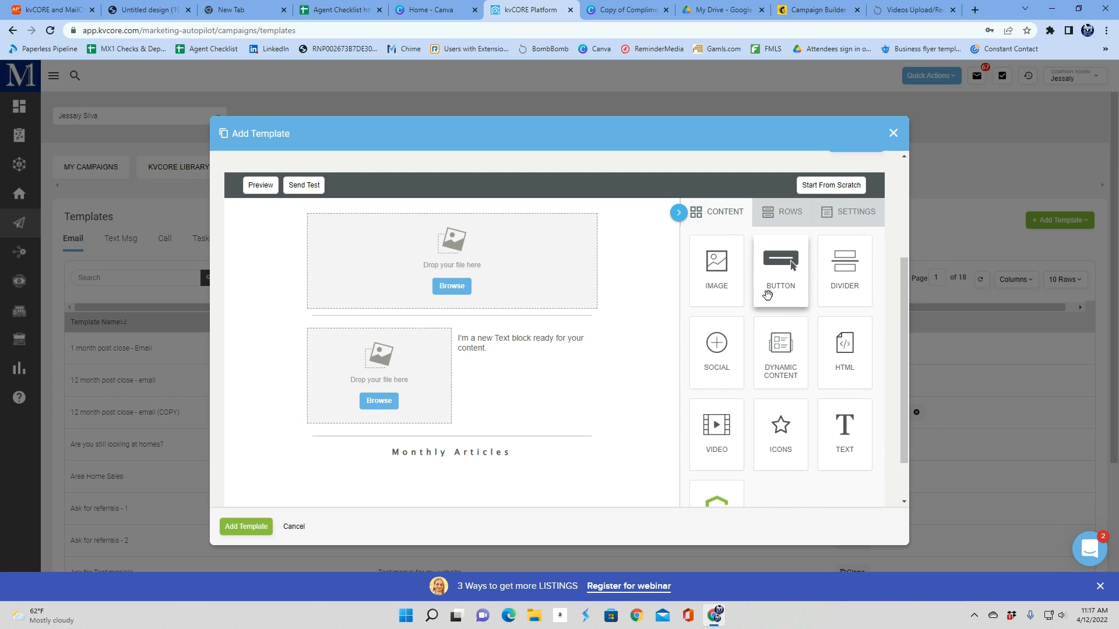
Add a divider beneath the "Monthly Articles" heading
{"action": "left_click_drag", "start_coordinate": [843, 262], "coordinate": [456, 471]}
{"action": "scroll", "coordinate": [615, 263], "scroll_direction": "down", "scroll_amount": 1}
{"action": "scroll", "coordinate": [615, 263], "scroll_direction": "down", "scroll_amount": 1}
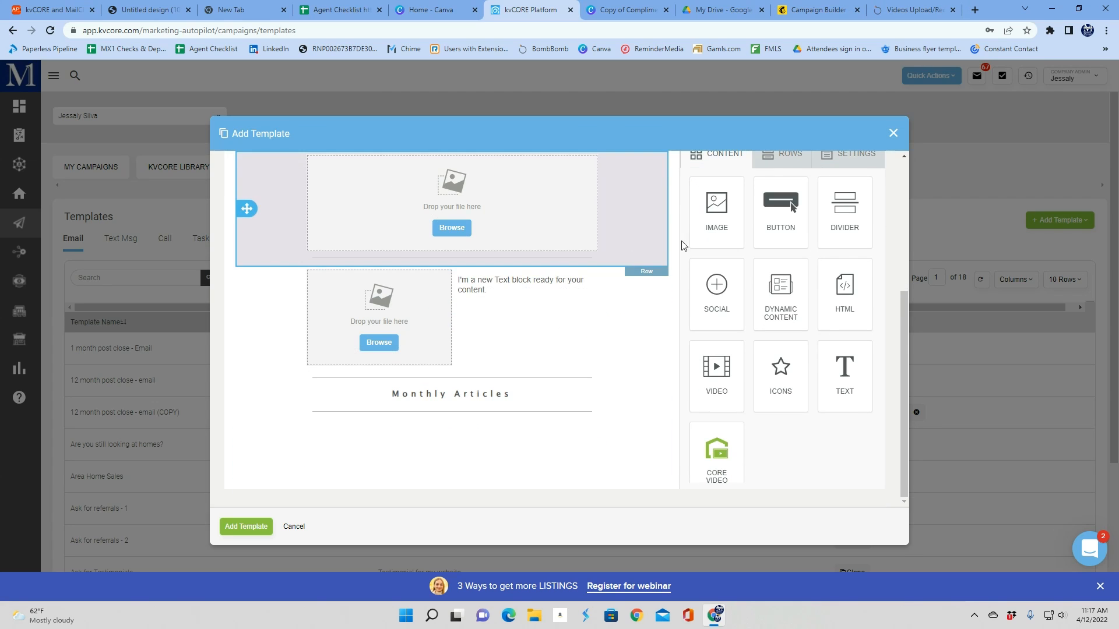
Add a two-column row below the heading and place a button in its right column
{"action": "left_click", "coordinate": [781, 156]}
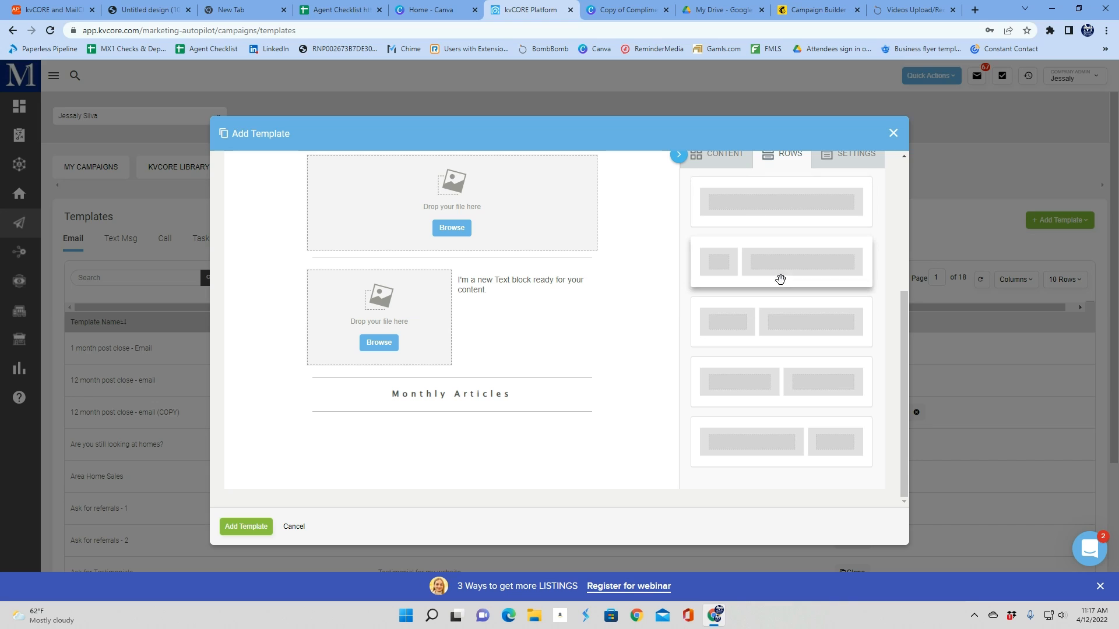
{"action": "left_click_drag", "start_coordinate": [786, 386], "coordinate": [483, 461]}
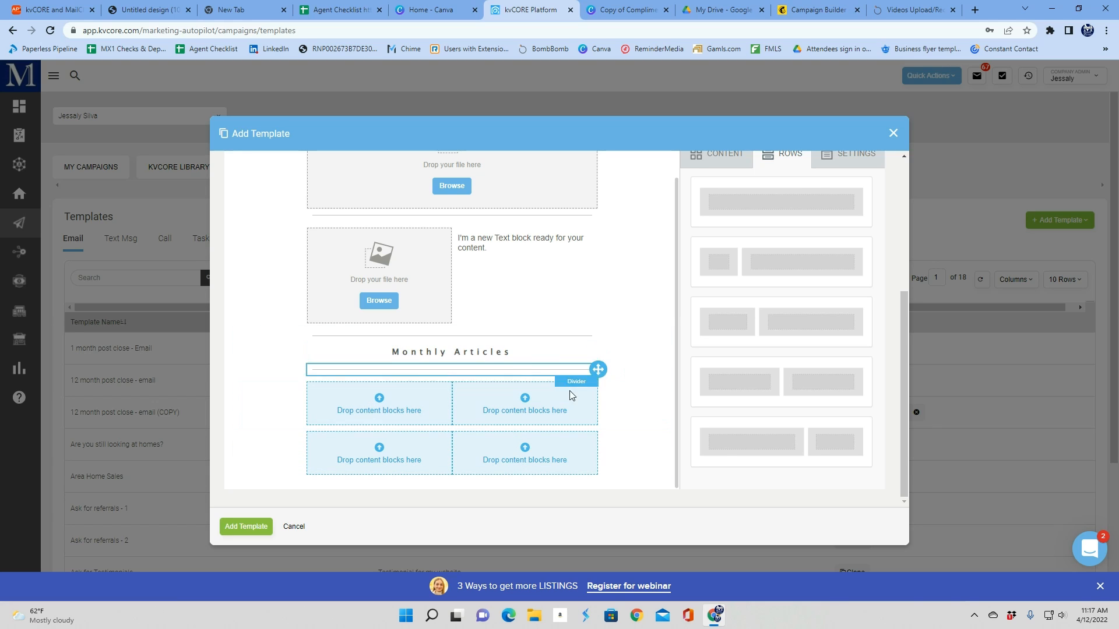
{"action": "left_click", "coordinate": [717, 154]}
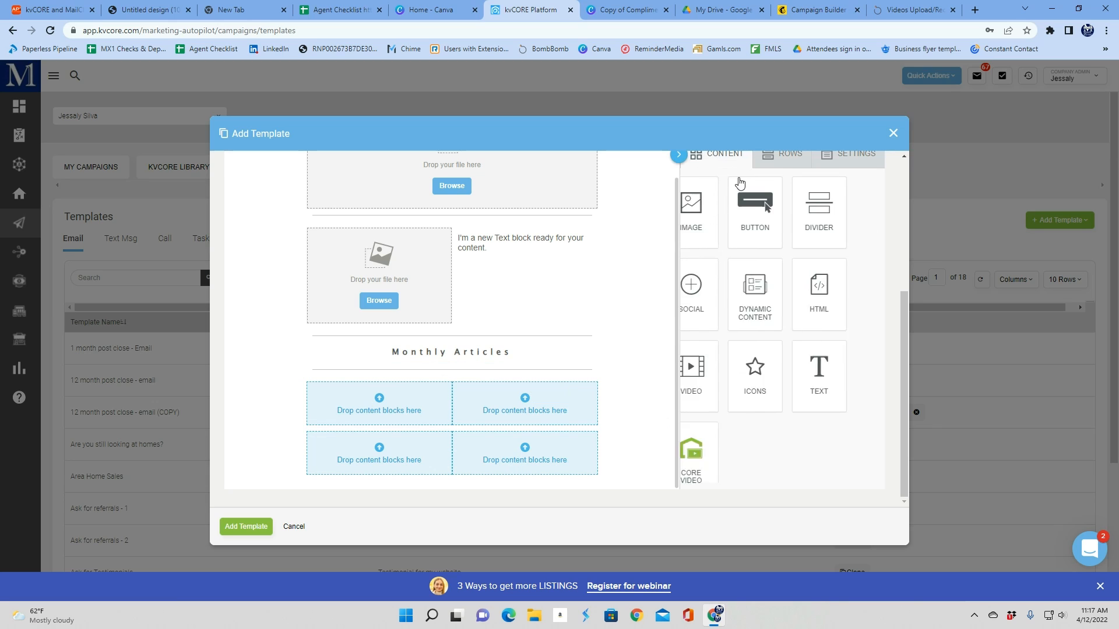
{"action": "left_click_drag", "start_coordinate": [781, 207], "coordinate": [533, 396]}
{"action": "left_click", "coordinate": [534, 396]}
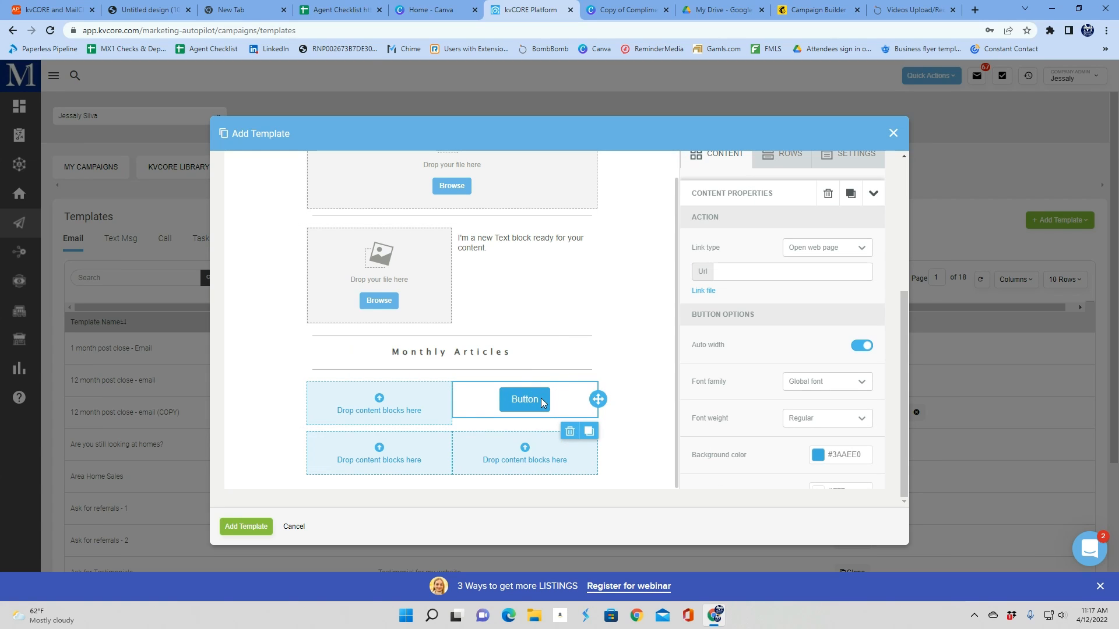
Change the button text to "Click here for more!"
{"action": "left_click_drag", "start_coordinate": [537, 401], "coordinate": [473, 410]}
{"action": "type", "text": "Clic"}
{"action": "key", "text": "BackSpace"}
{"action": "type", "text": "ick "}
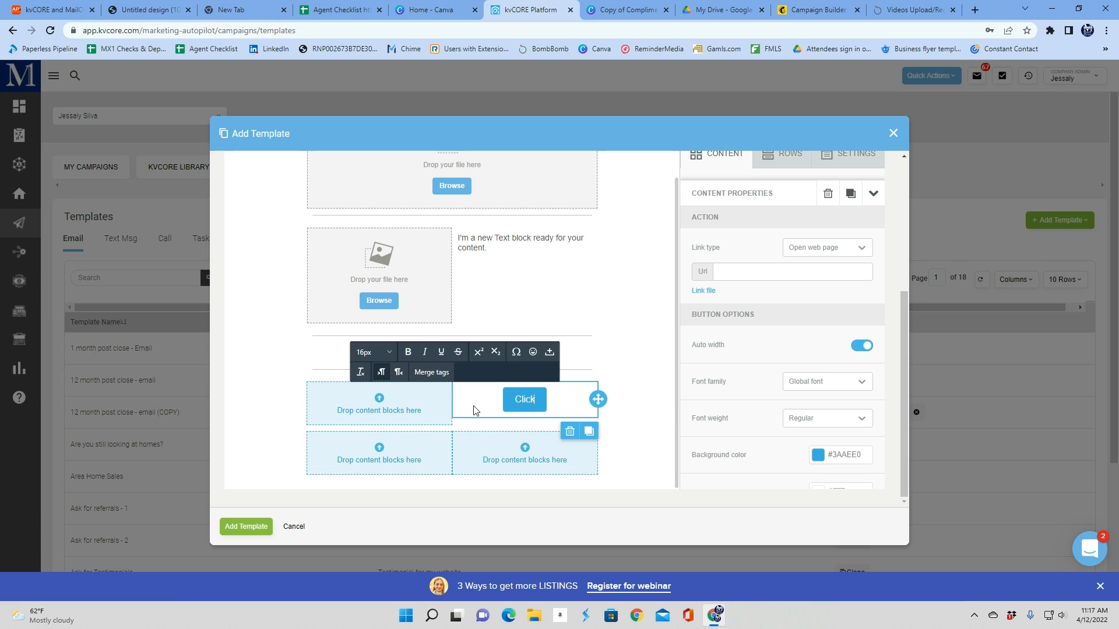
{"action": "type", "text": "here for more!"}
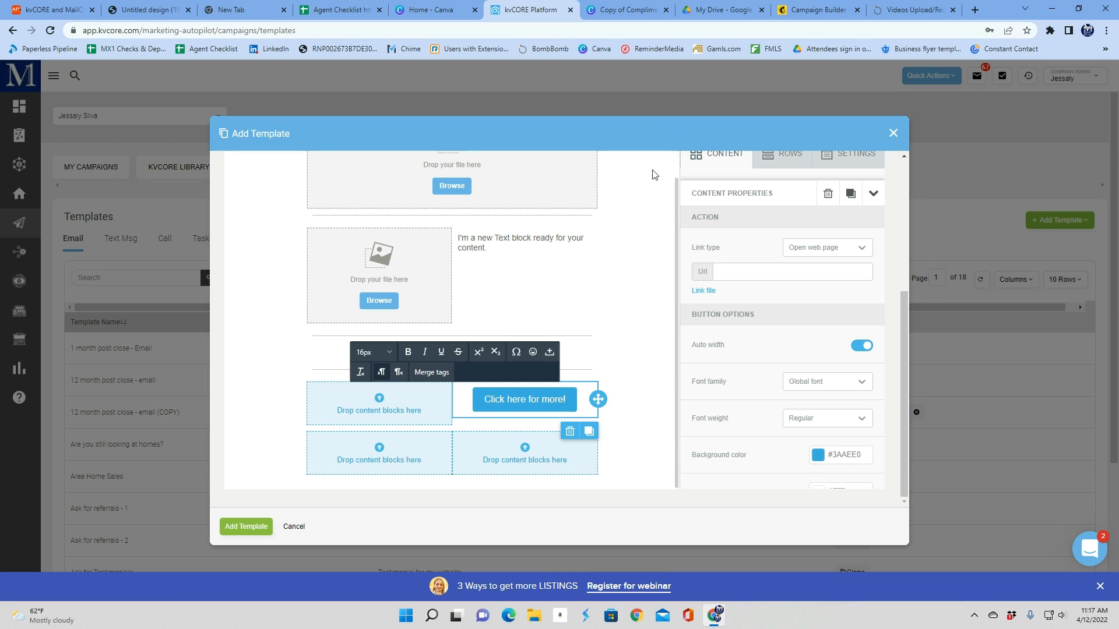
Set the button's background color to dark navy #1e2377
{"action": "scroll", "coordinate": [818, 361], "scroll_direction": "down", "scroll_amount": 2}
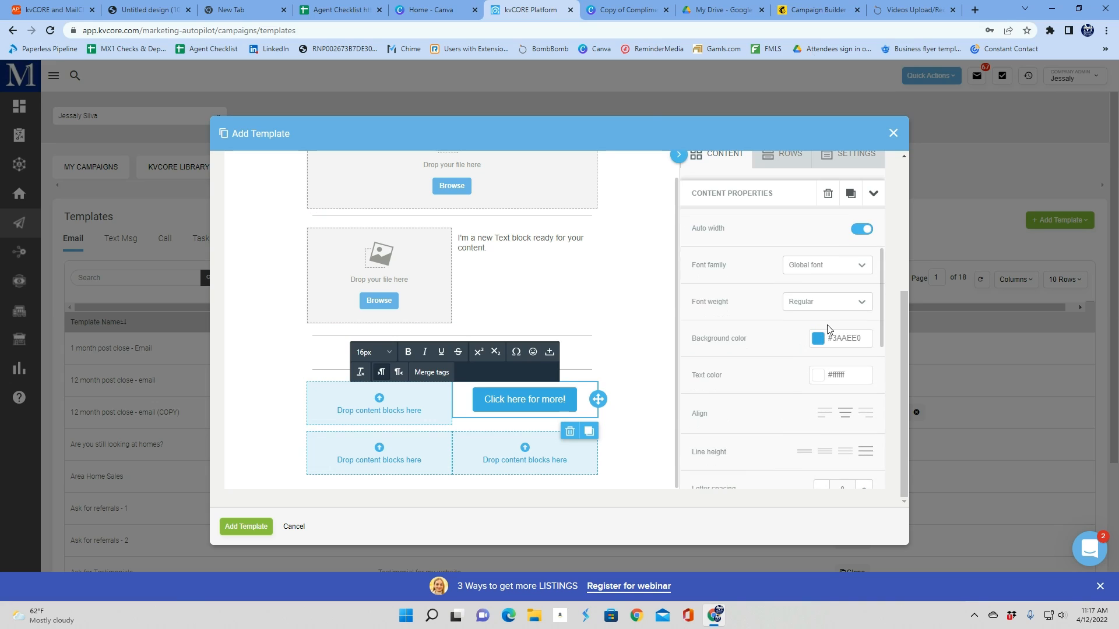
{"action": "left_click", "coordinate": [818, 338]}
{"action": "left_click", "coordinate": [699, 386]}
{"action": "left_click_drag", "start_coordinate": [721, 419], "coordinate": [723, 369]}
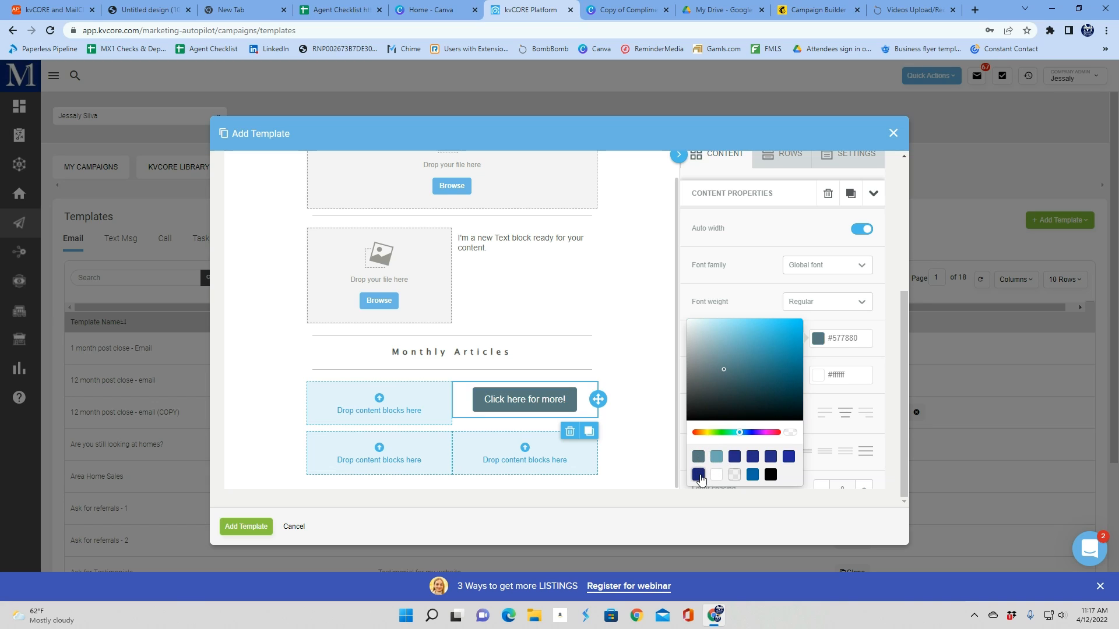
{"action": "left_click", "coordinate": [698, 476]}
Change the button's font family to Times New Roman
{"action": "left_click", "coordinate": [721, 267]}
{"action": "left_click", "coordinate": [798, 272]}
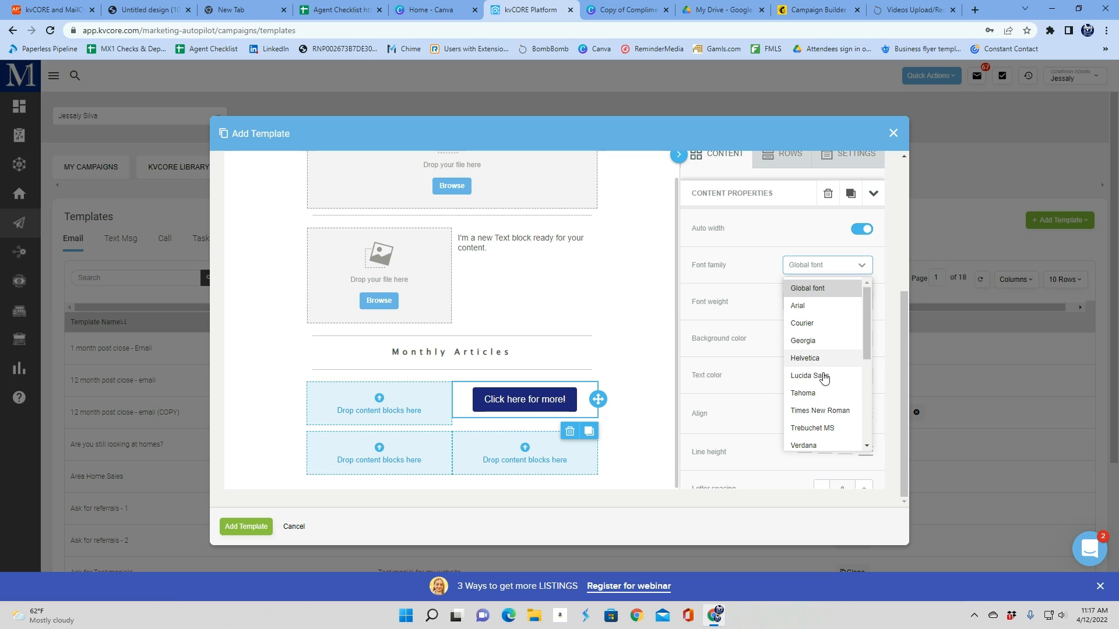
{"action": "left_click", "coordinate": [816, 411]}
Set the button's content padding to 0 top and bottom and 15 left and right
{"action": "scroll", "coordinate": [809, 346], "scroll_direction": "down", "scroll_amount": 4}
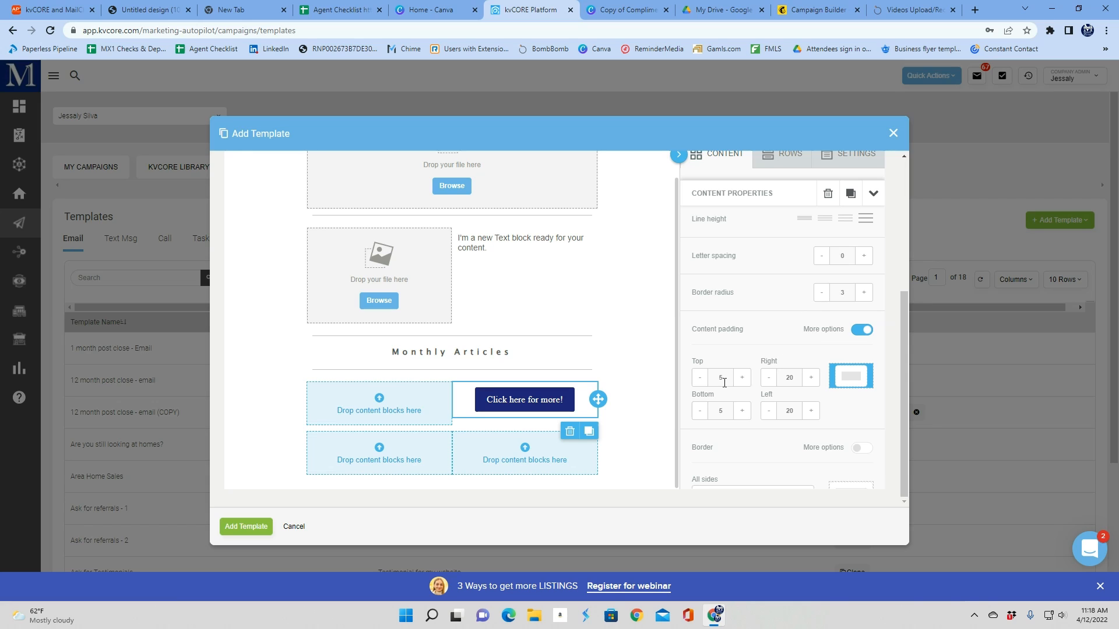
{"action": "left_click", "coordinate": [694, 385]}
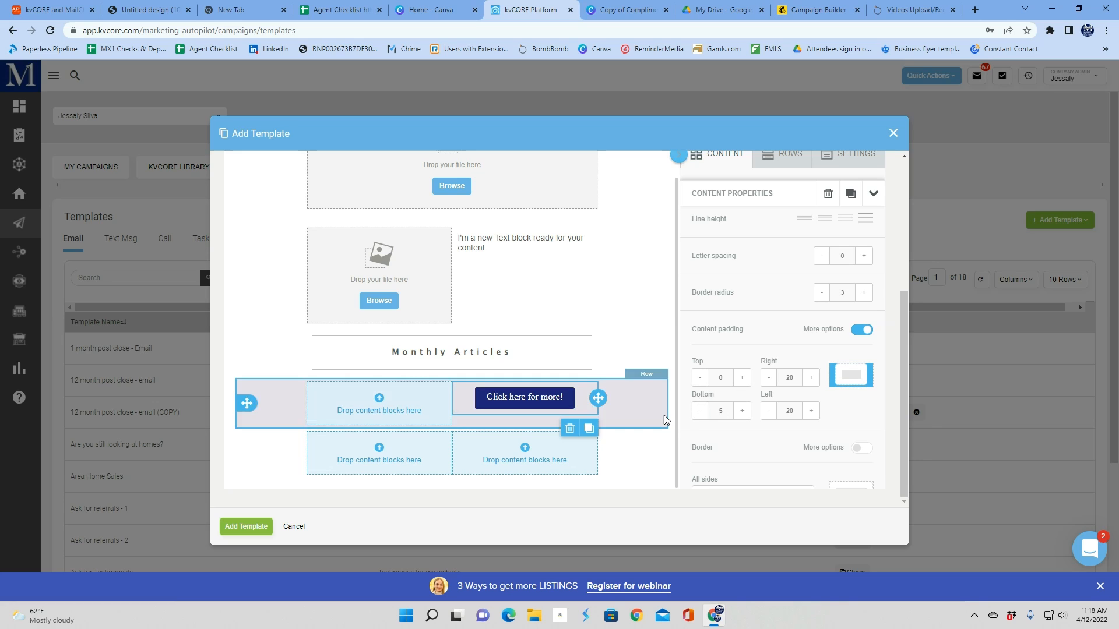
{"action": "left_click", "coordinate": [698, 411]}
{"action": "left_click", "coordinate": [767, 412]}
{"action": "left_click", "coordinate": [771, 377]}
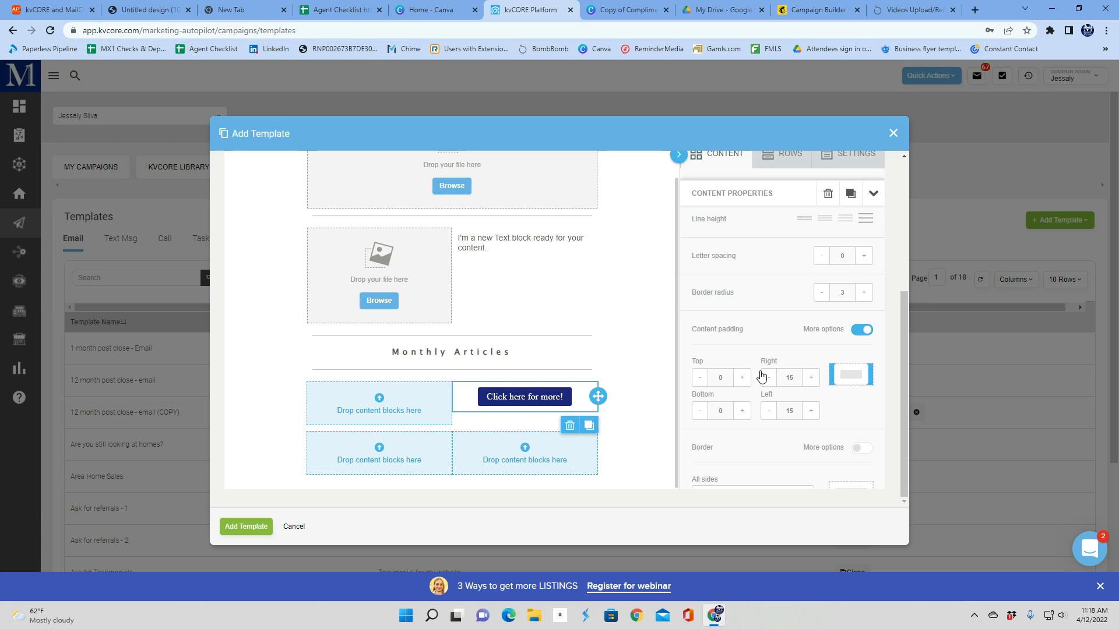
Set the button's border style to dotted
{"action": "scroll", "coordinate": [740, 346], "scroll_direction": "down", "scroll_amount": 3}
{"action": "left_click", "coordinate": [722, 332]}
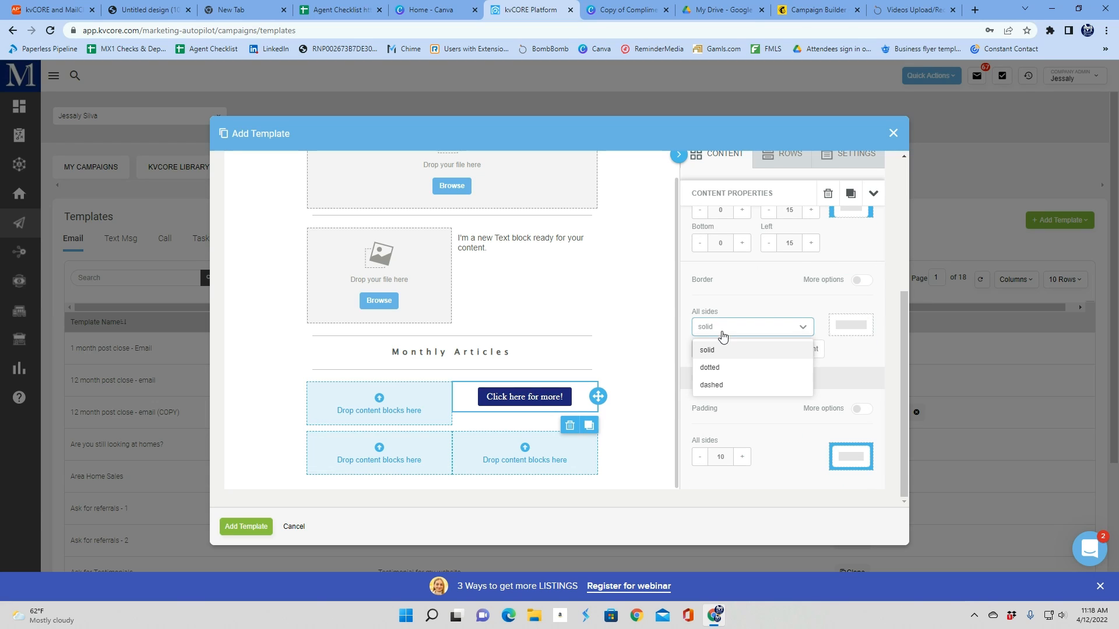
{"action": "left_click", "coordinate": [772, 367]}
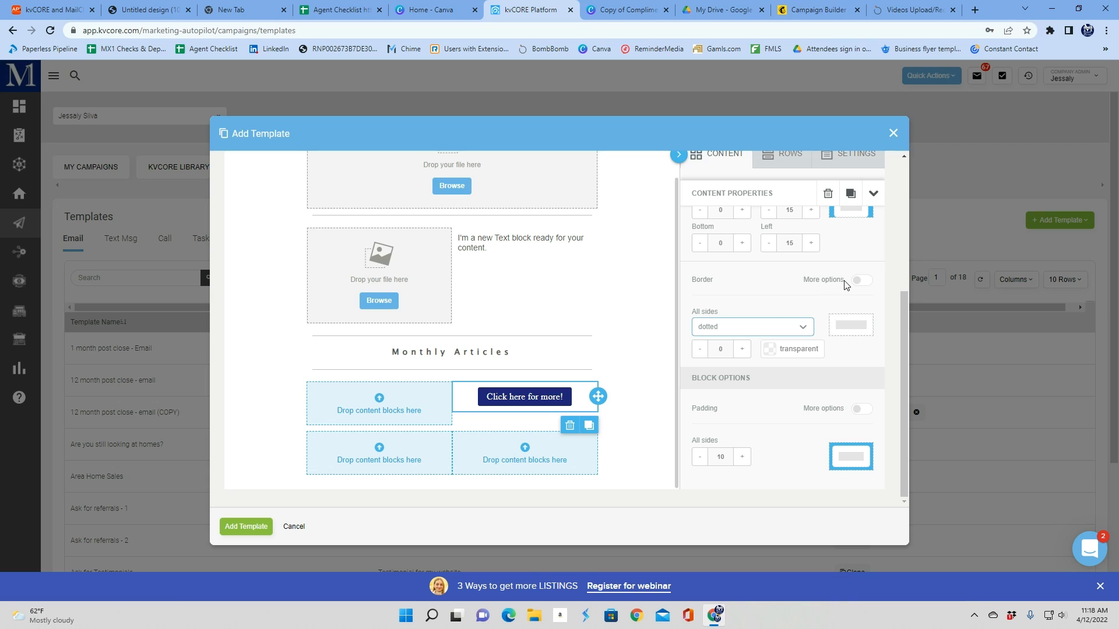
{"action": "scroll", "coordinate": [745, 386], "scroll_direction": "up", "scroll_amount": 5}
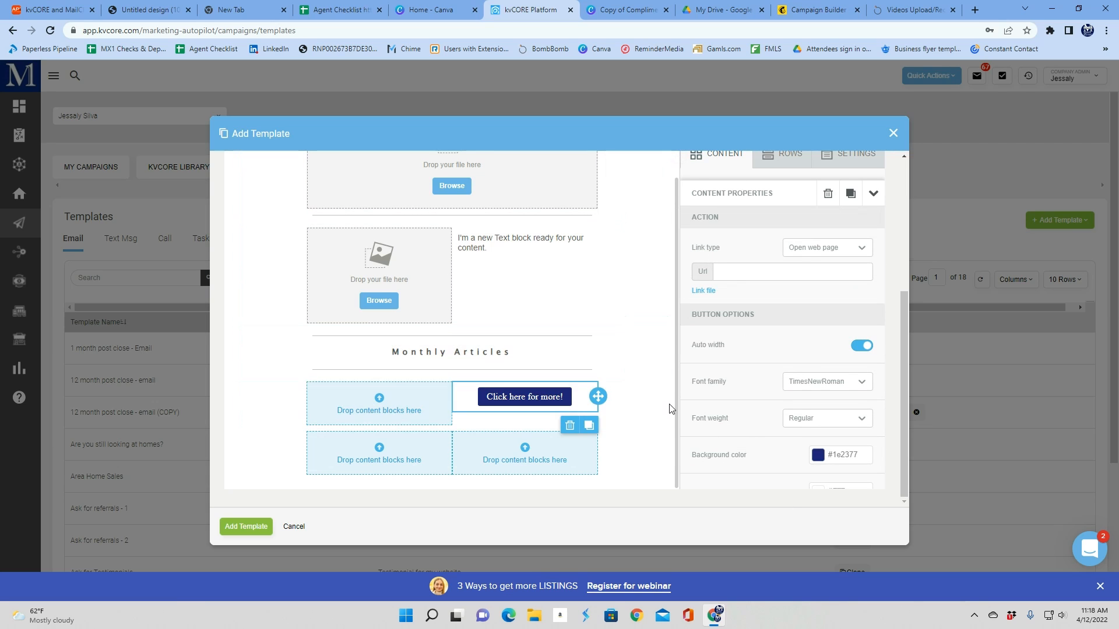
{"action": "left_click", "coordinate": [661, 427]}
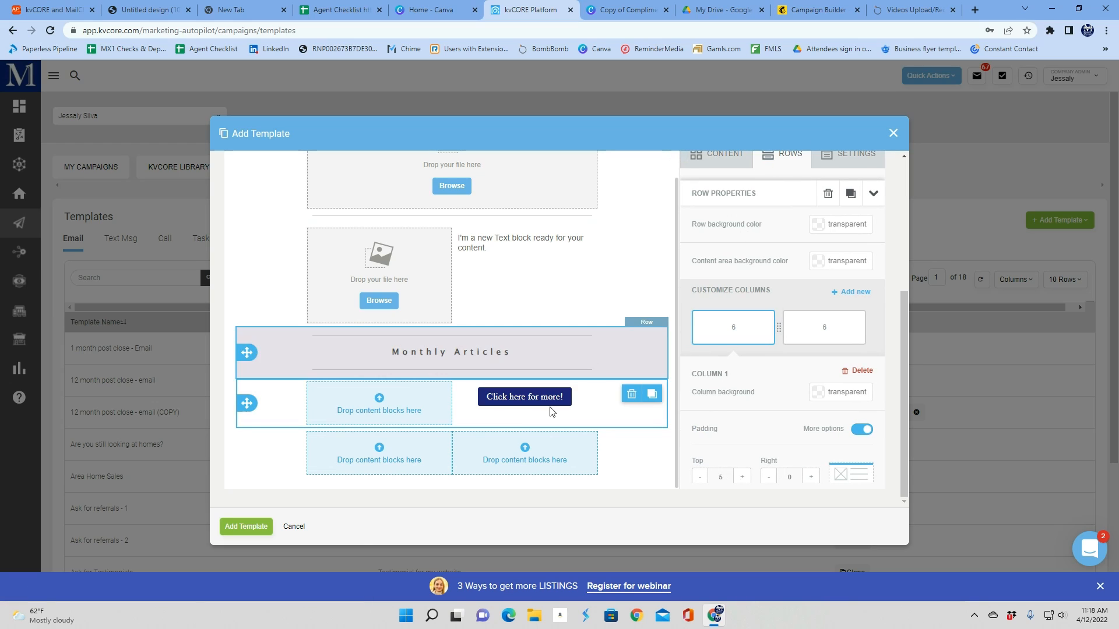
{"action": "left_click", "coordinate": [708, 155]}
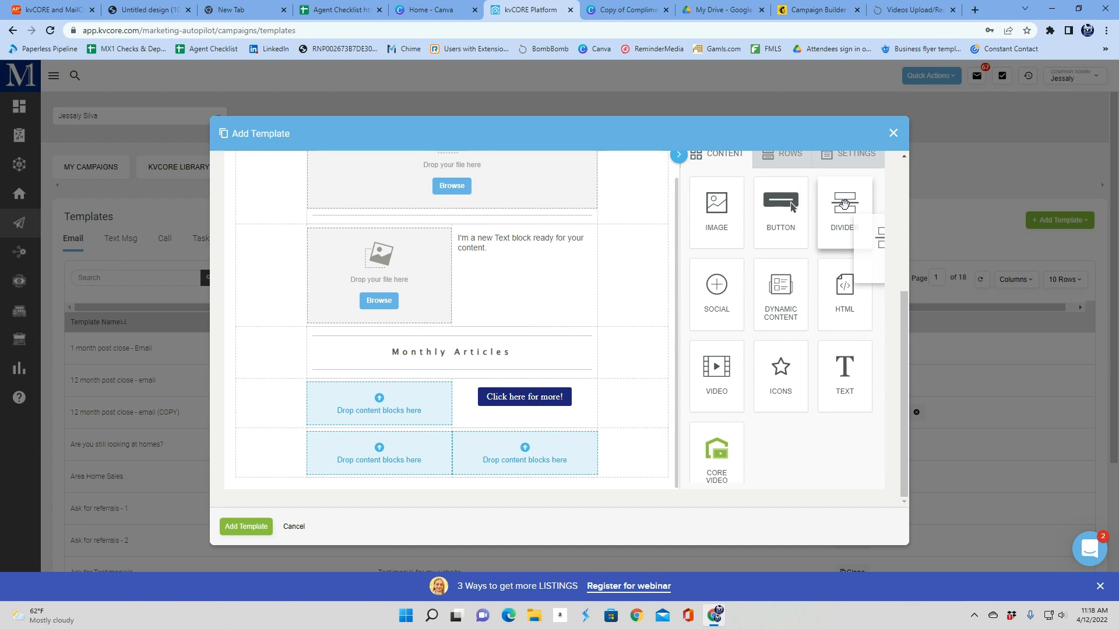
{"action": "scroll", "coordinate": [475, 354], "scroll_direction": "up", "scroll_amount": 1}
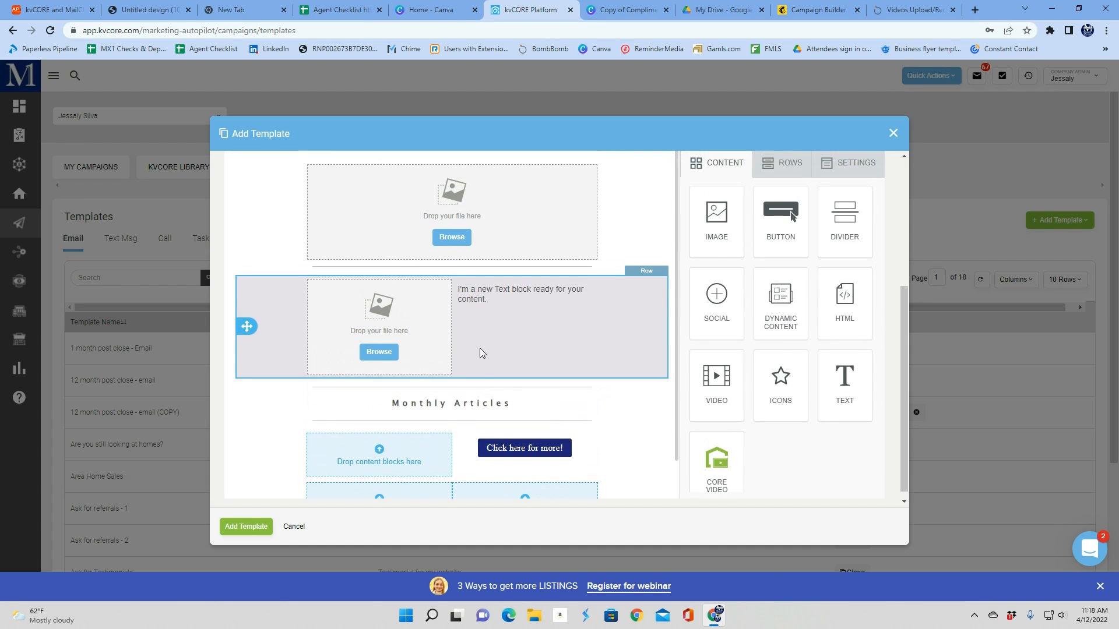
{"action": "scroll", "coordinate": [480, 350], "scroll_direction": "down", "scroll_amount": 1}
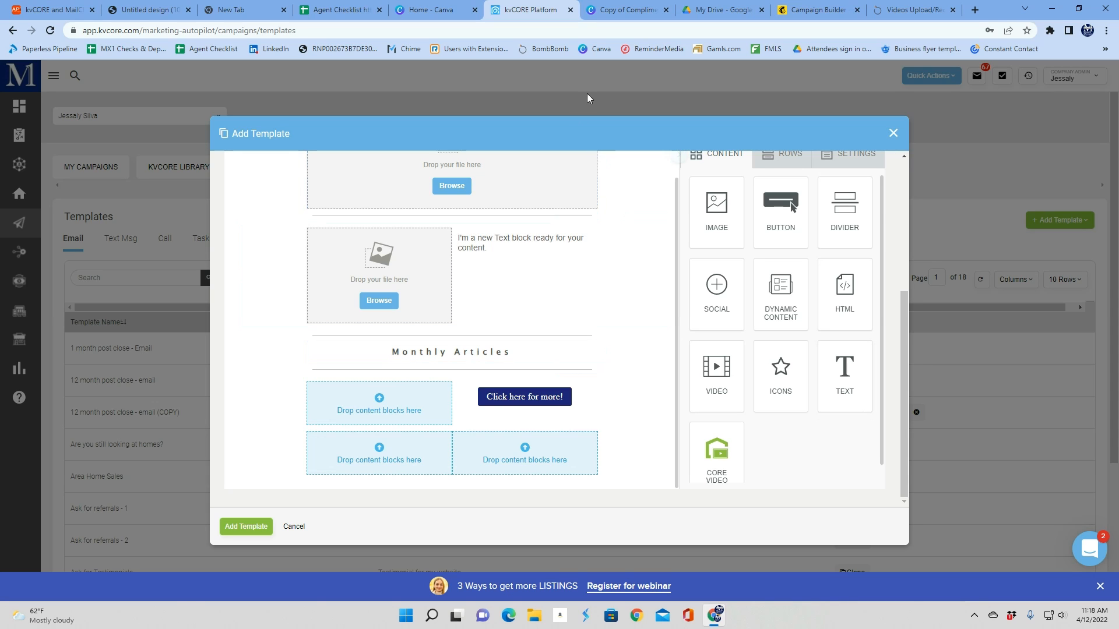
{"action": "left_click_drag", "start_coordinate": [843, 205], "coordinate": [832, 232]}
Add a full-width row at the bottom of the template and drop a divider into it
{"action": "left_click", "coordinate": [783, 154]}
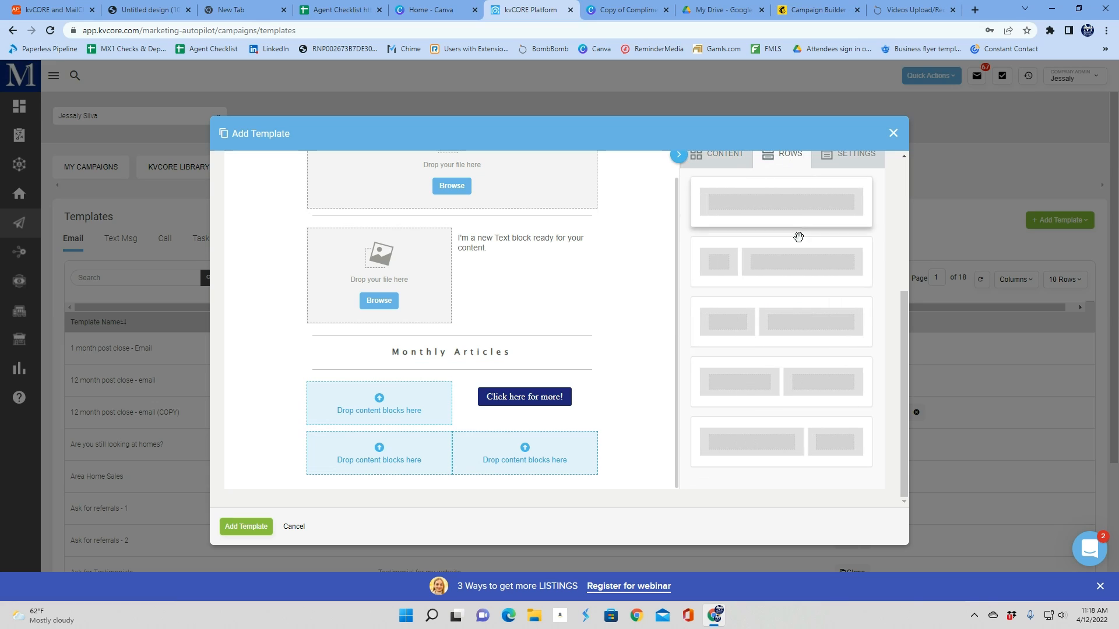
{"action": "left_click_drag", "start_coordinate": [489, 491], "coordinate": [488, 466]}
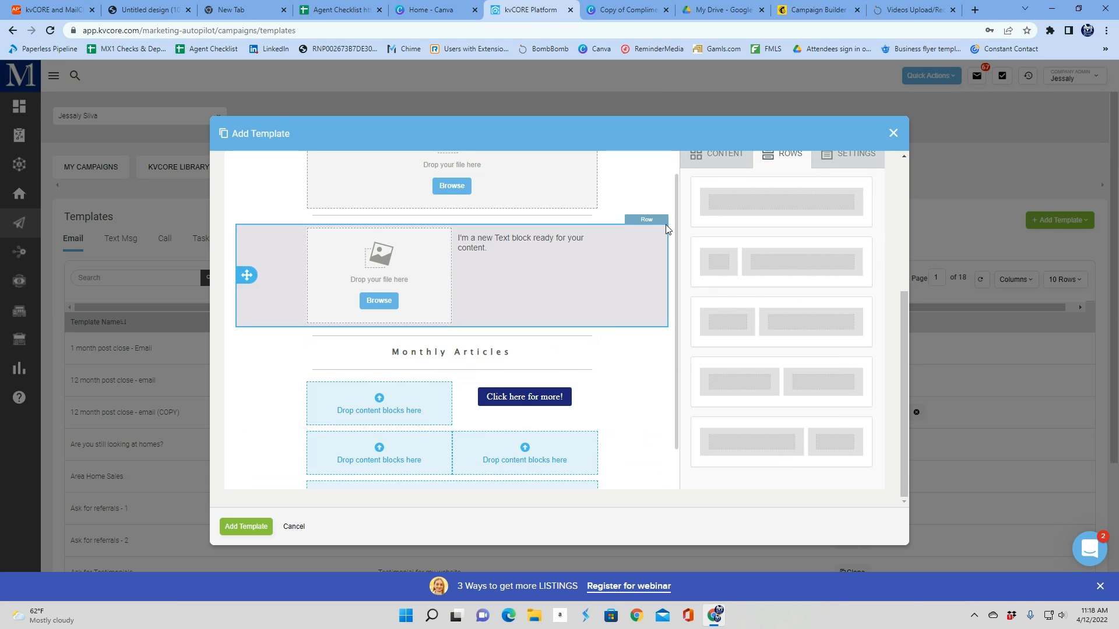
{"action": "left_click", "coordinate": [726, 157]}
{"action": "left_click_drag", "start_coordinate": [823, 212], "coordinate": [487, 482]}
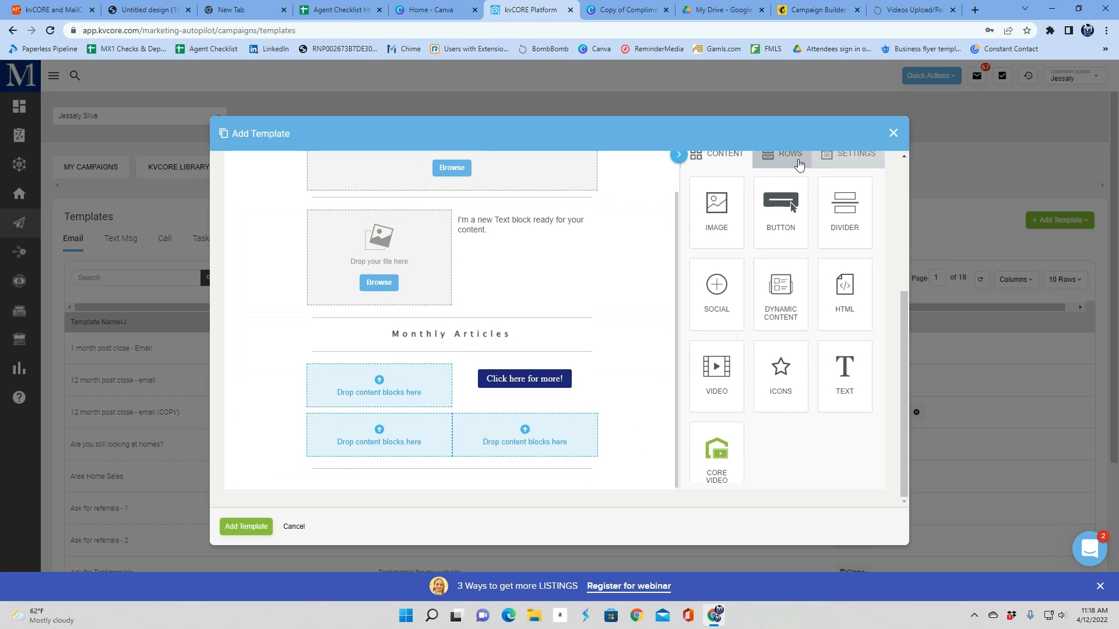
Add a social icons block below the bottom divider
{"action": "left_click", "coordinate": [783, 155]}
{"action": "left_click", "coordinate": [733, 151]}
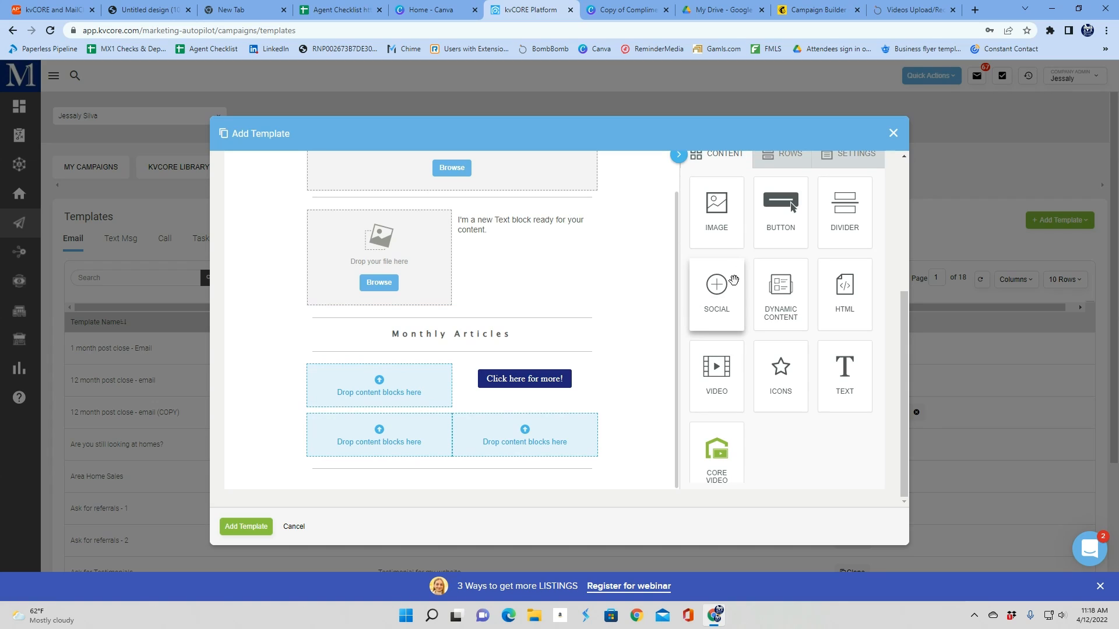
{"action": "left_click_drag", "start_coordinate": [733, 282], "coordinate": [507, 467]}
{"action": "scroll", "coordinate": [524, 361], "scroll_direction": "down", "scroll_amount": 1}
{"action": "left_click", "coordinate": [523, 458]}
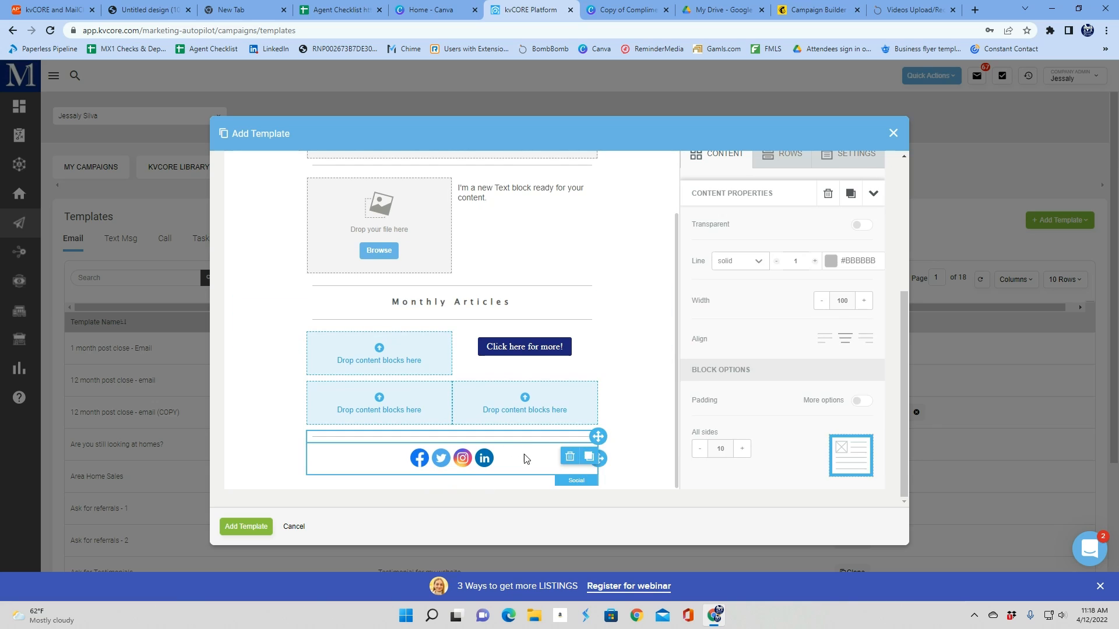
{"action": "left_click_drag", "start_coordinate": [832, 308], "coordinate": [728, 316]}
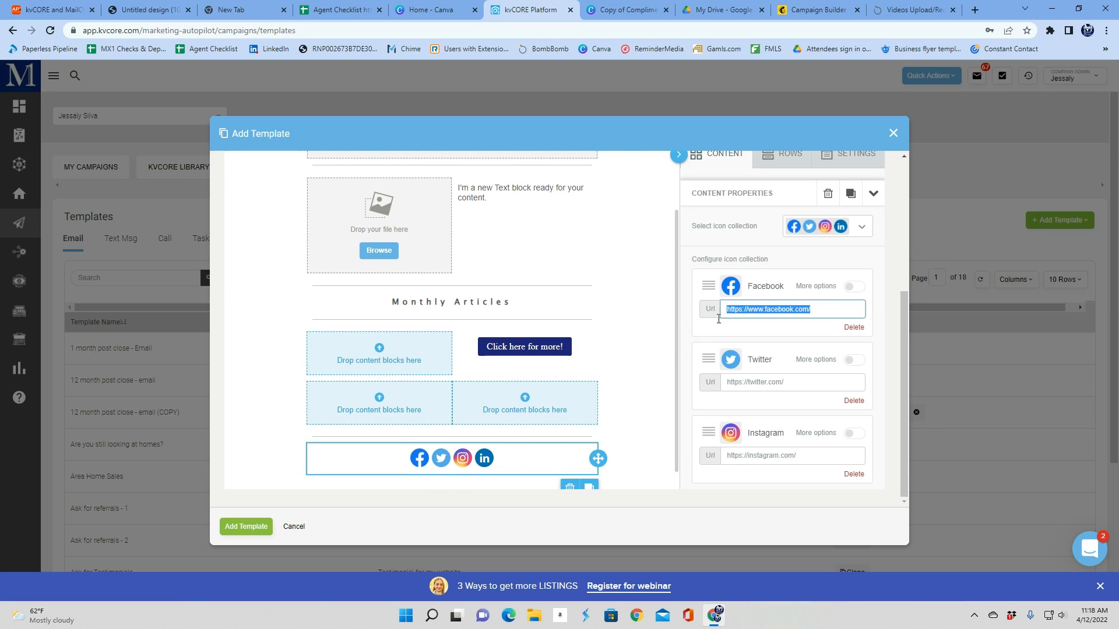
{"action": "left_click", "coordinate": [708, 291]}
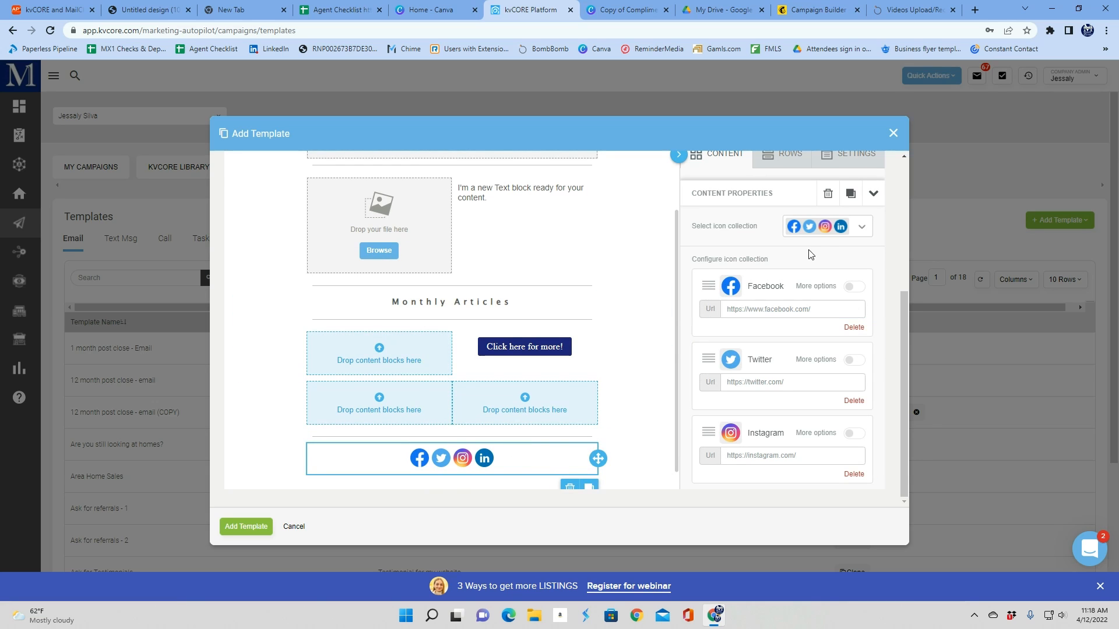
Switch the social icon collection to the plain flat-color icon style
{"action": "left_click", "coordinate": [837, 233]}
{"action": "scroll", "coordinate": [823, 287], "scroll_direction": "down", "scroll_amount": 3}
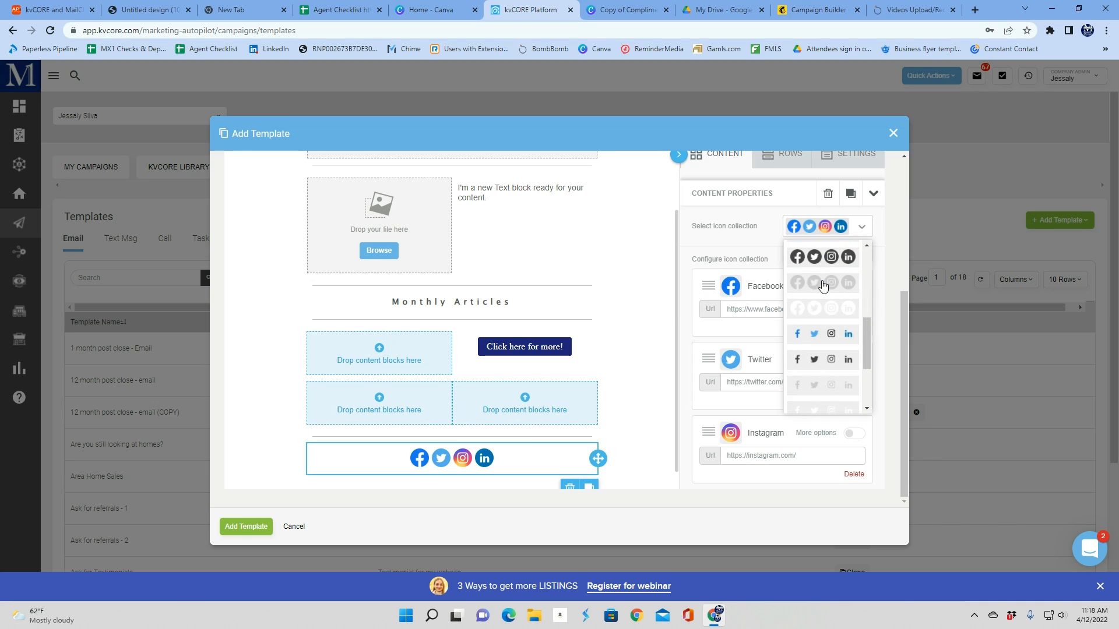
{"action": "left_click", "coordinate": [822, 287]}
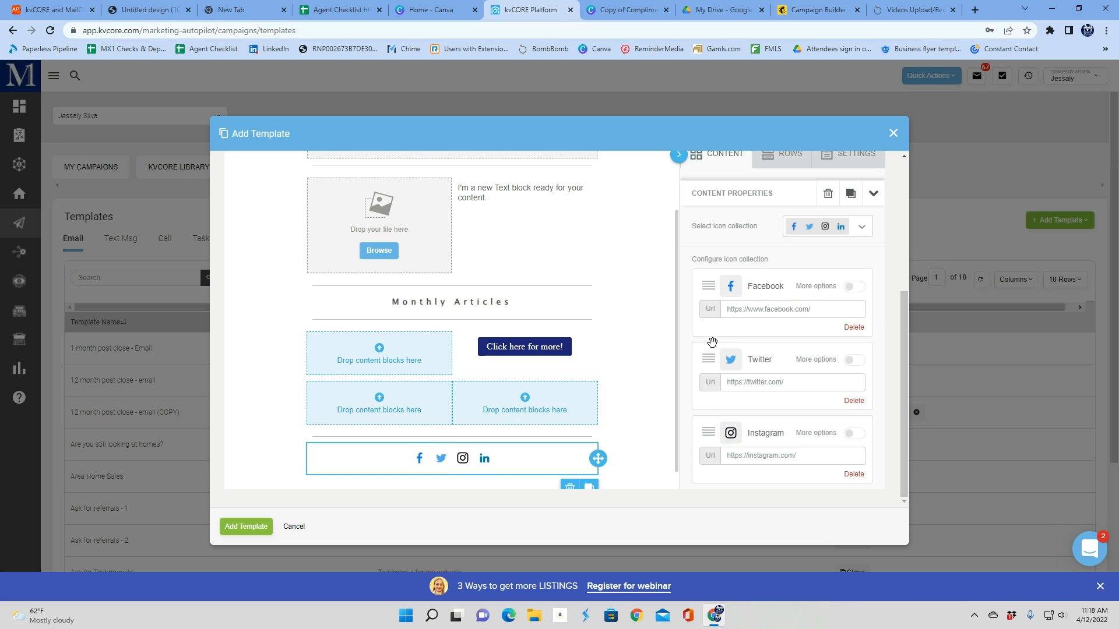
Add a TikTok icon to the social block
{"action": "scroll", "coordinate": [761, 297], "scroll_direction": "down", "scroll_amount": 2}
{"action": "scroll", "coordinate": [760, 297], "scroll_direction": "down", "scroll_amount": 3}
{"action": "left_click", "coordinate": [767, 296]}
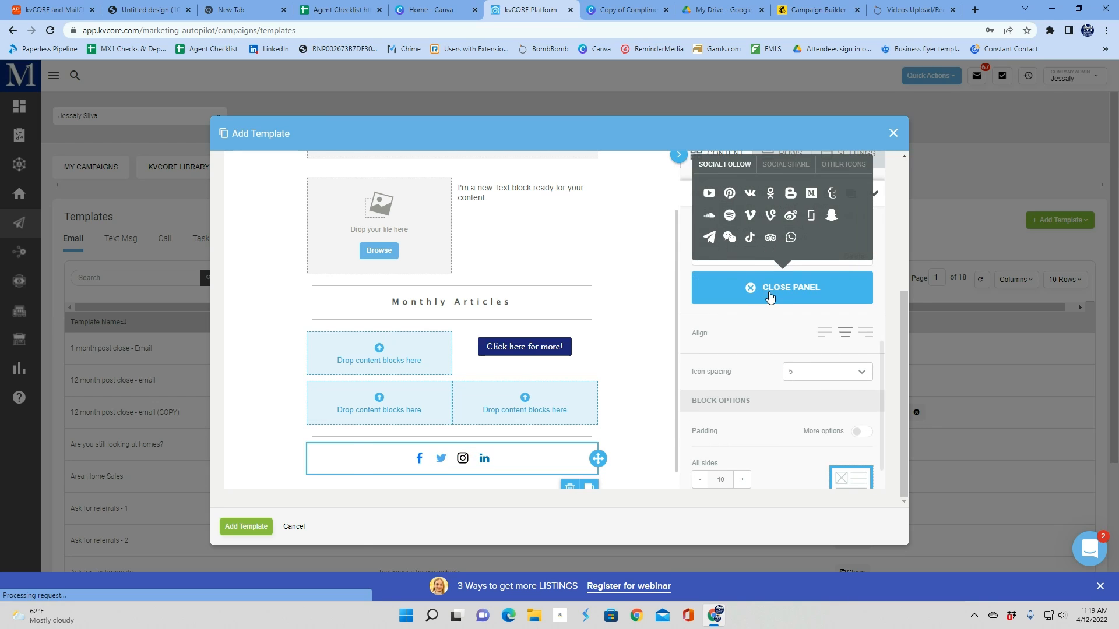
{"action": "left_click", "coordinate": [751, 238]}
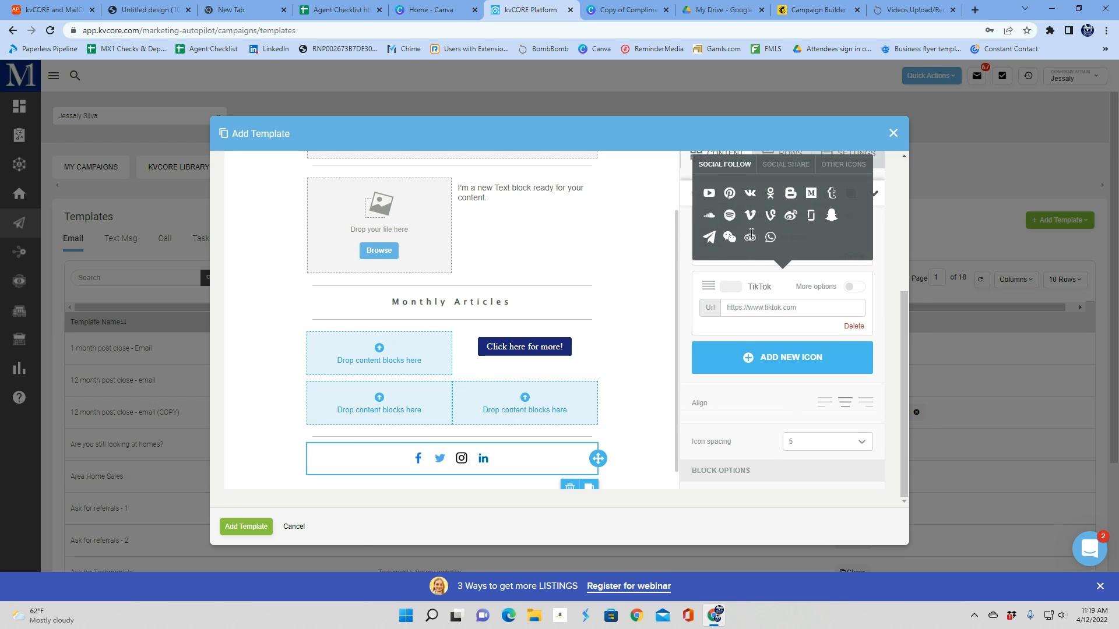
Add Pinterest and Snapchat icons to the social block
{"action": "left_click", "coordinate": [748, 362]}
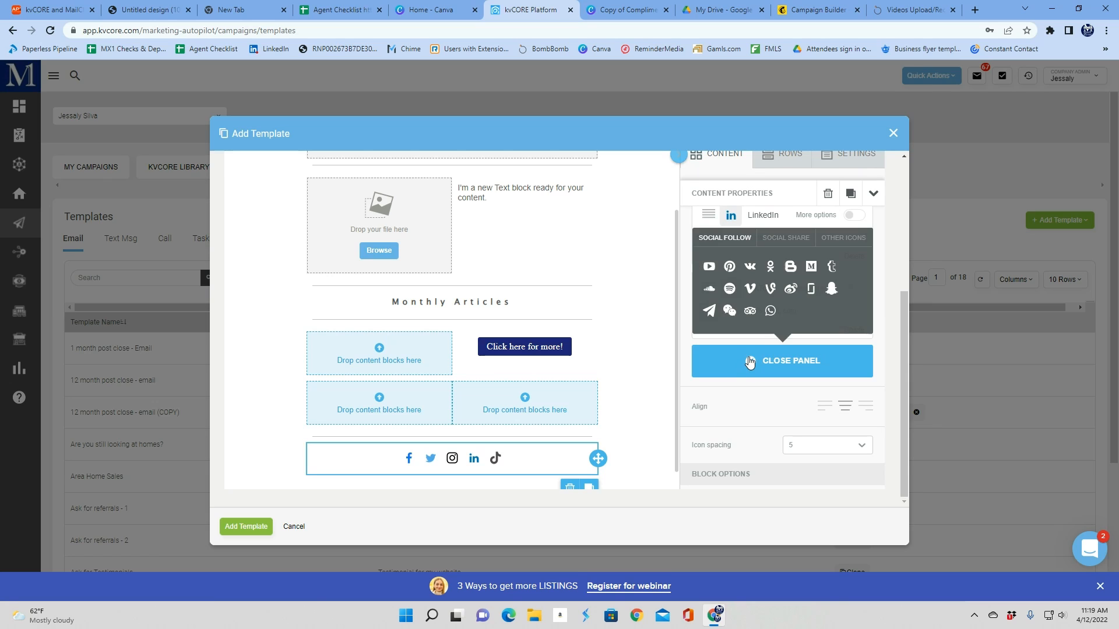
{"action": "left_click", "coordinate": [734, 295]}
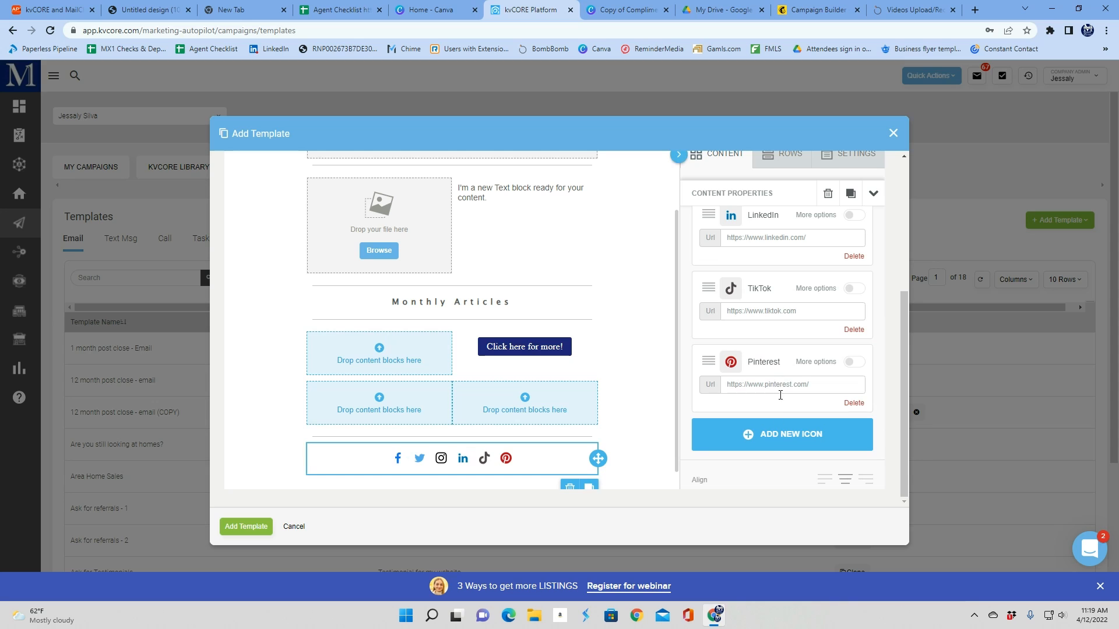
{"action": "left_click", "coordinate": [775, 443]}
{"action": "left_click", "coordinate": [811, 362]}
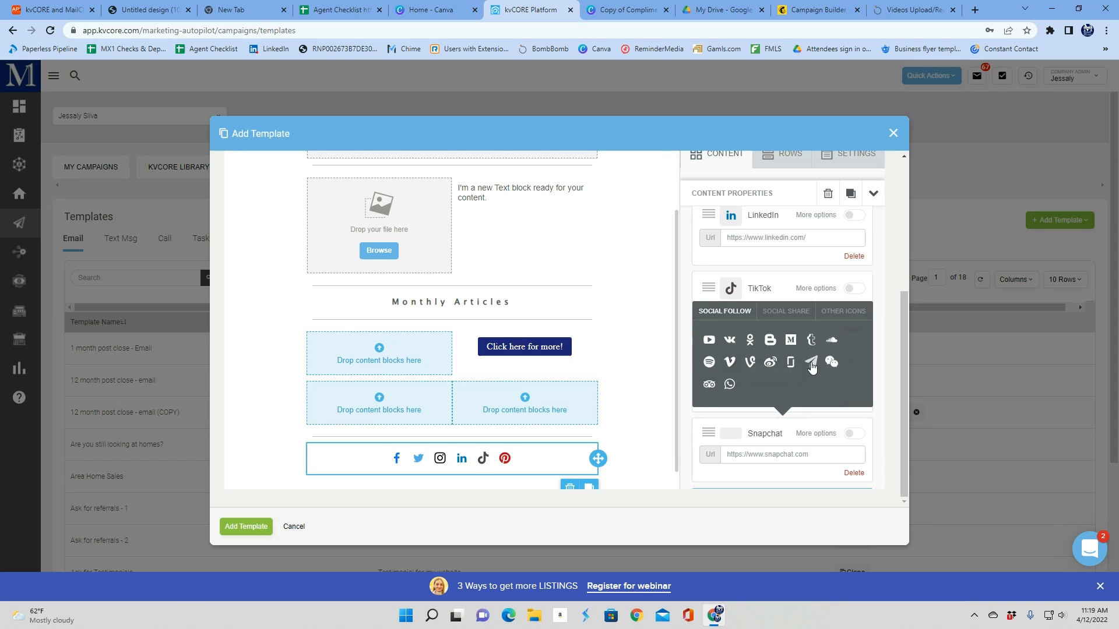
Add a Spotify icon to the social block
{"action": "scroll", "coordinate": [766, 344], "scroll_direction": "down", "scroll_amount": 3}
{"action": "left_click", "coordinate": [769, 344]}
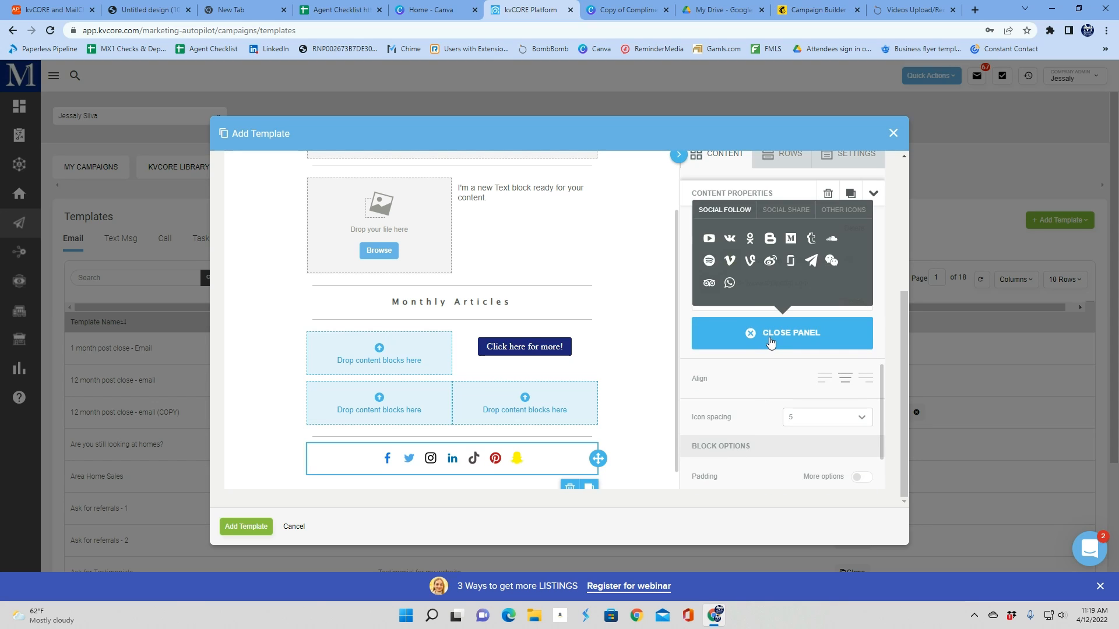
{"action": "left_click", "coordinate": [710, 262]}
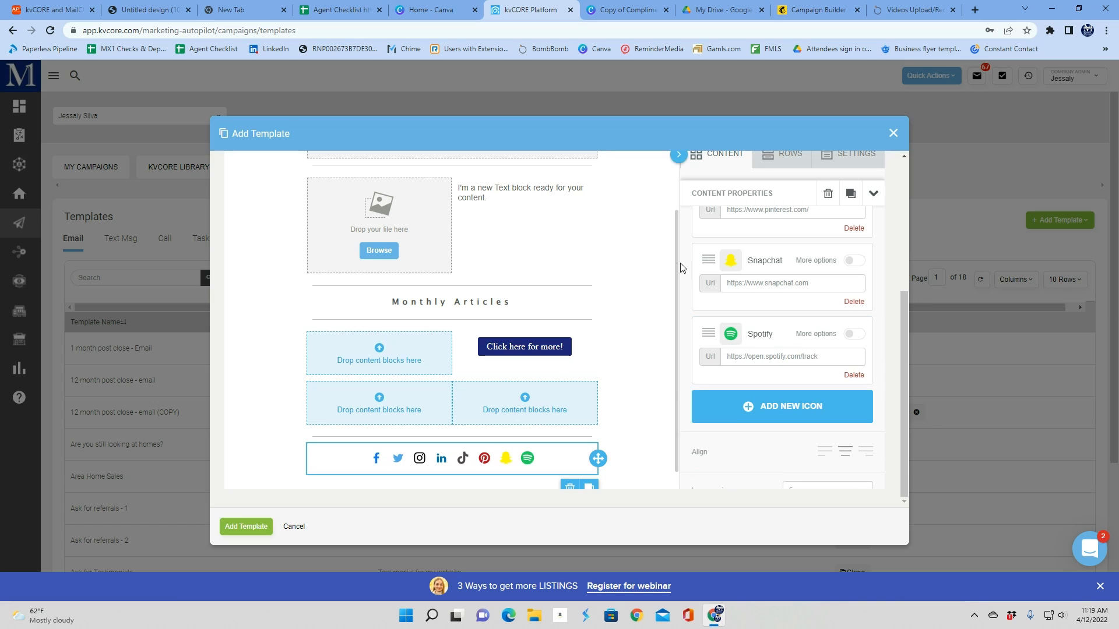
Set the template's background color to a pink shade, #efbebe
{"action": "scroll", "coordinate": [466, 292], "scroll_direction": "down", "scroll_amount": 1}
{"action": "scroll", "coordinate": [795, 330], "scroll_direction": "down", "scroll_amount": 3}
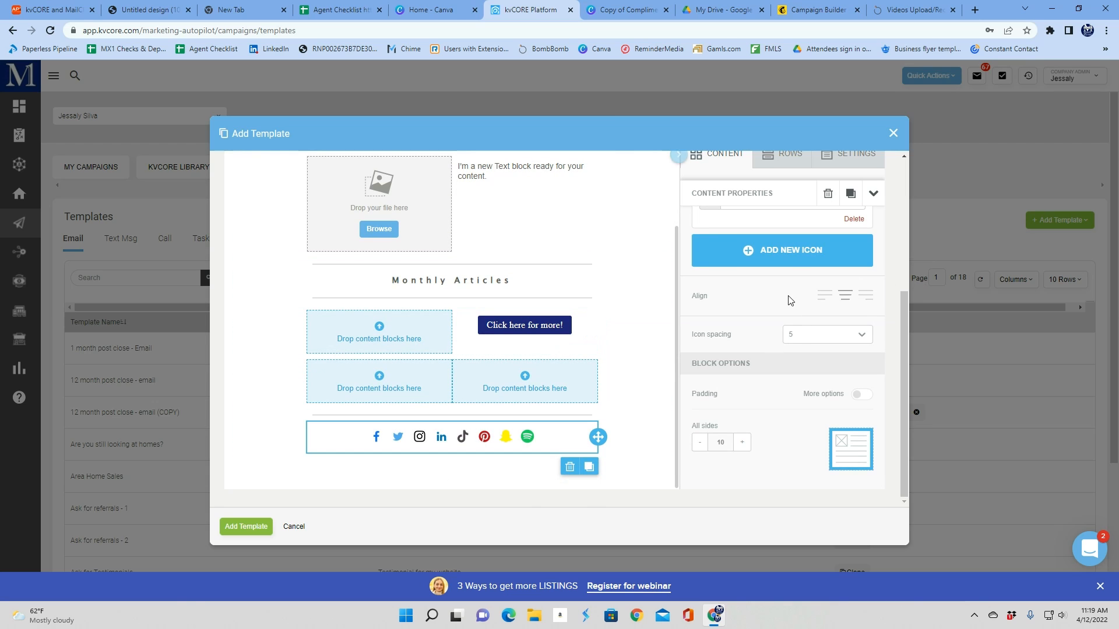
{"action": "left_click", "coordinate": [801, 167]}
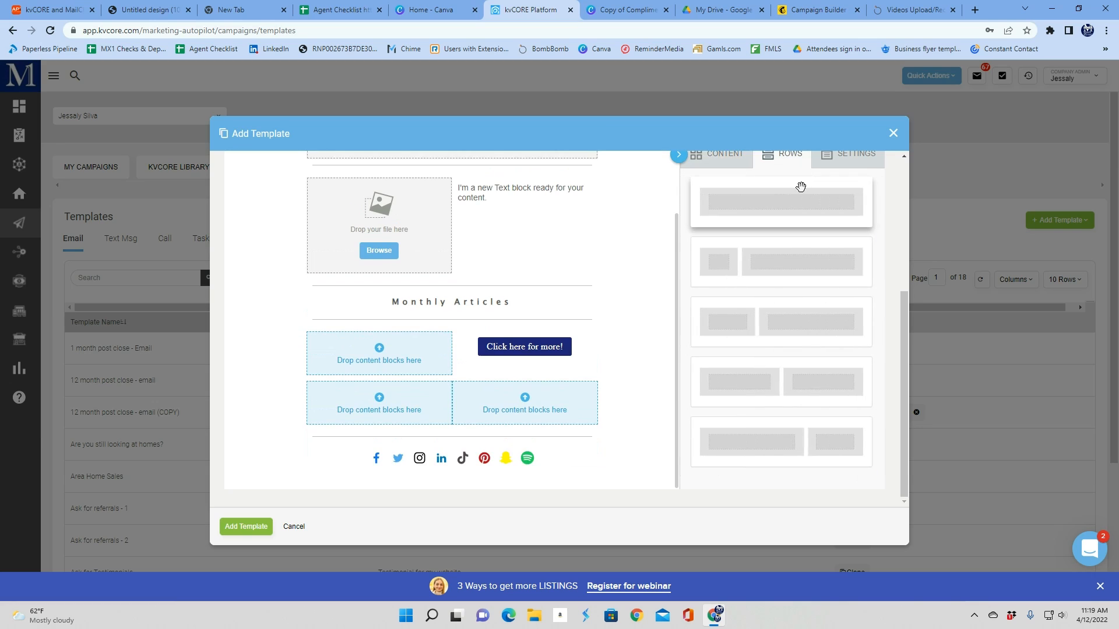
{"action": "left_click", "coordinate": [842, 160]}
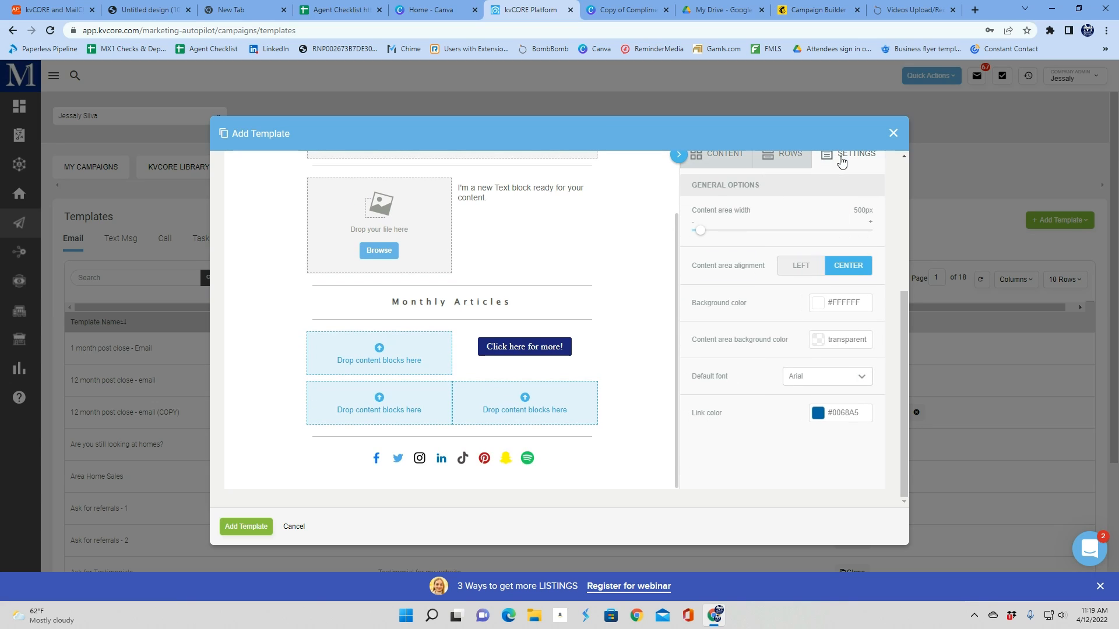
{"action": "left_click", "coordinate": [818, 303]}
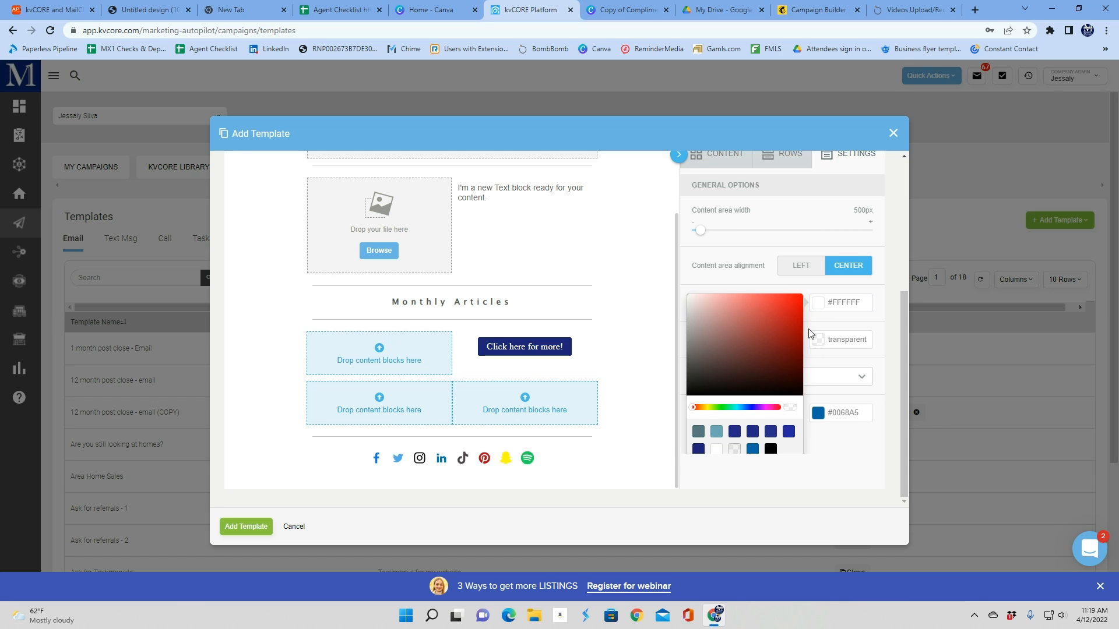
{"action": "left_click_drag", "start_coordinate": [788, 334], "coordinate": [754, 303]}
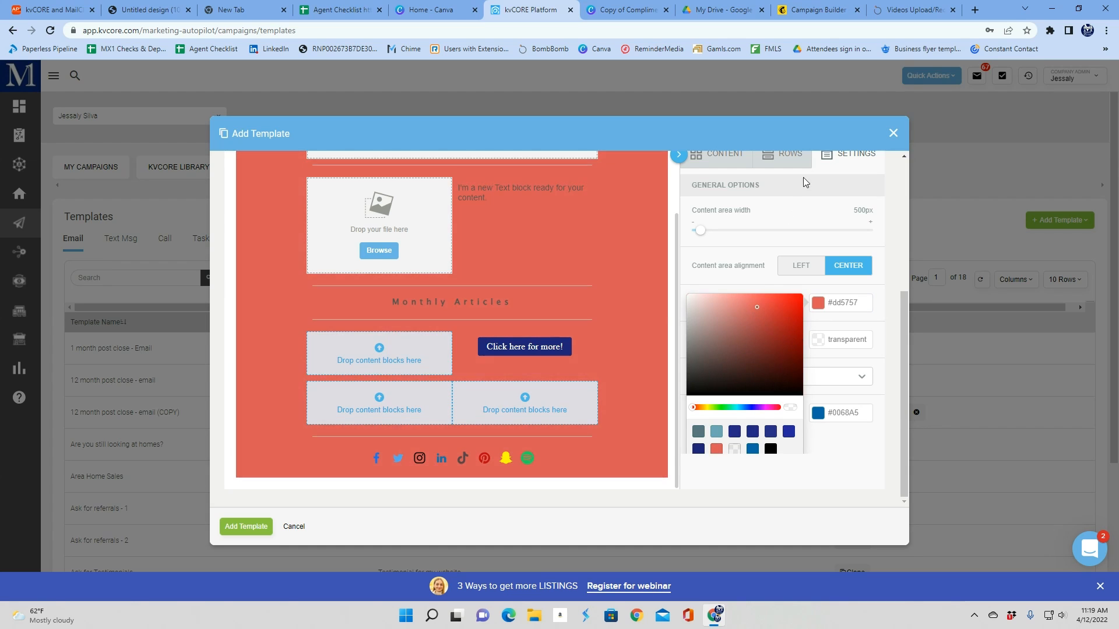
{"action": "left_click", "coordinate": [835, 156]}
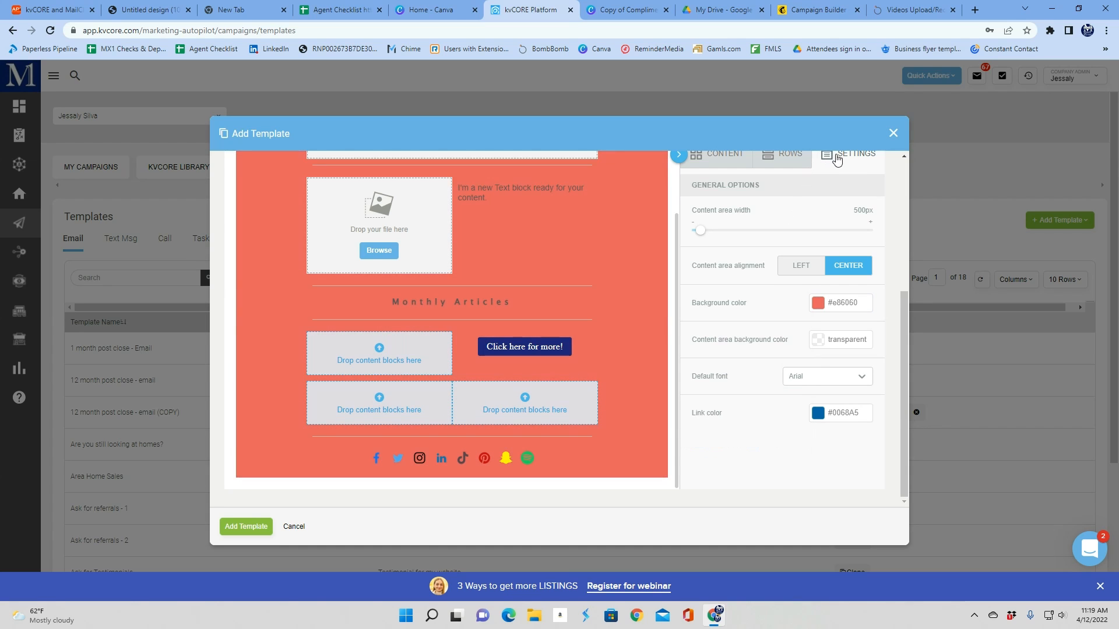
{"action": "left_click", "coordinate": [818, 307]}
{"action": "left_click_drag", "start_coordinate": [716, 355], "coordinate": [711, 299]}
{"action": "left_click", "coordinate": [718, 280]}
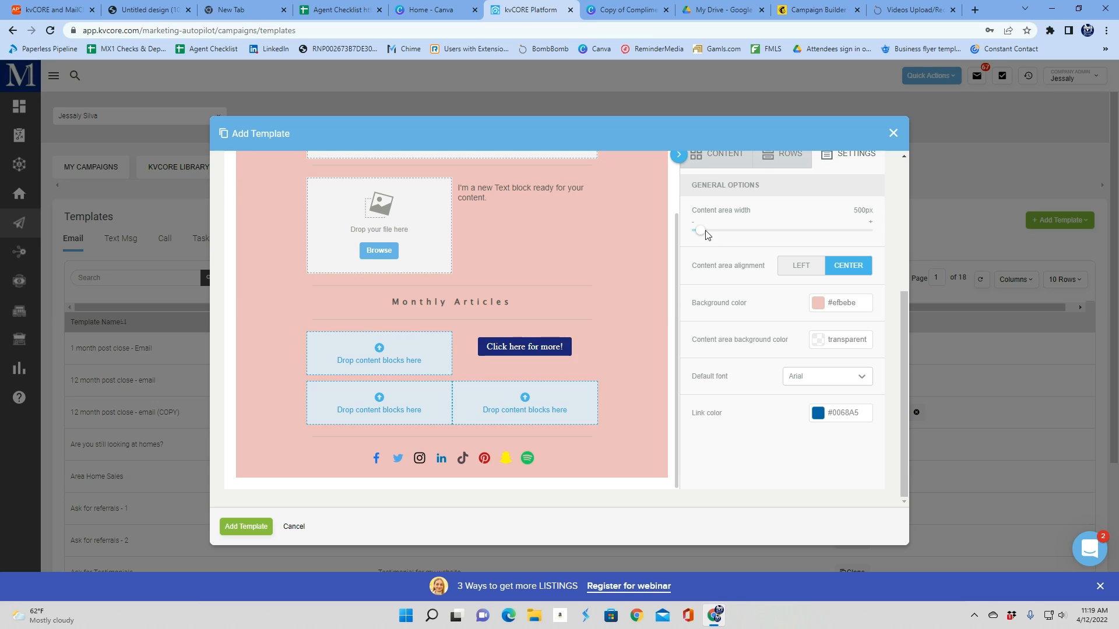
Set the content area width to 480px and make the template background transparent
{"action": "left_click_drag", "start_coordinate": [701, 228], "coordinate": [677, 234]}
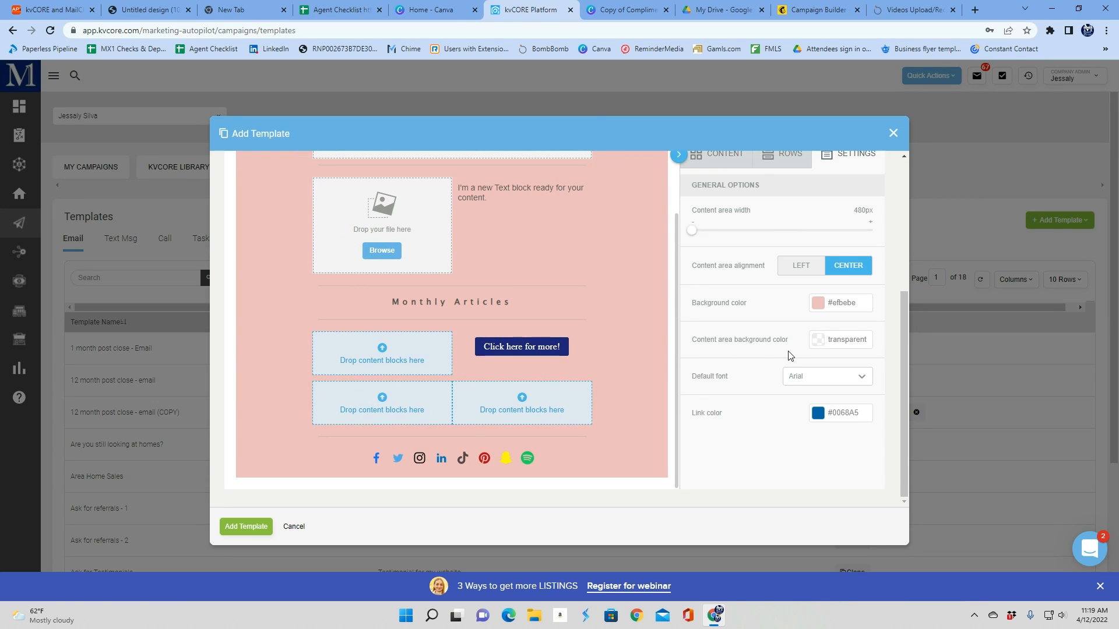
{"action": "left_click", "coordinate": [788, 379]}
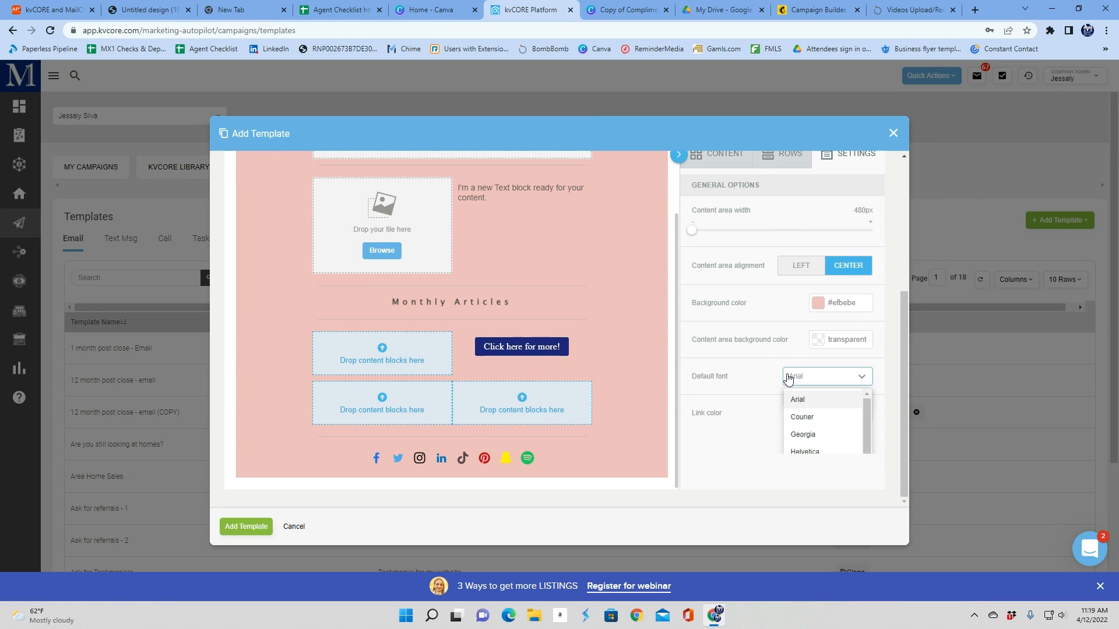
{"action": "left_click", "coordinate": [816, 343]}
{"action": "left_click", "coordinate": [828, 305]}
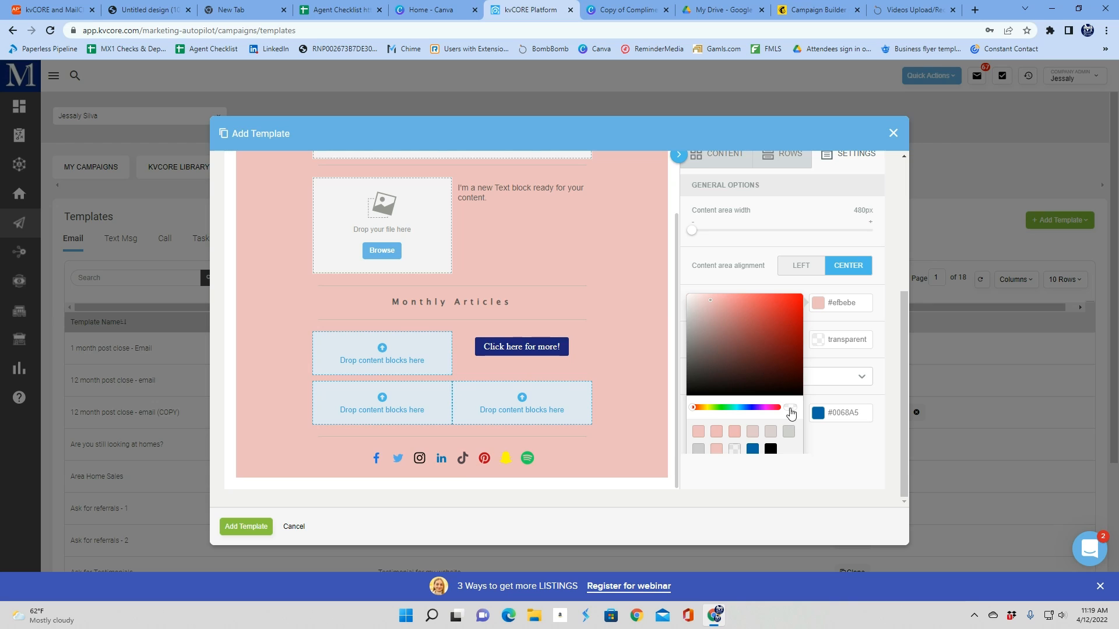
{"action": "left_click", "coordinate": [789, 409]}
{"action": "left_click", "coordinate": [817, 340]}
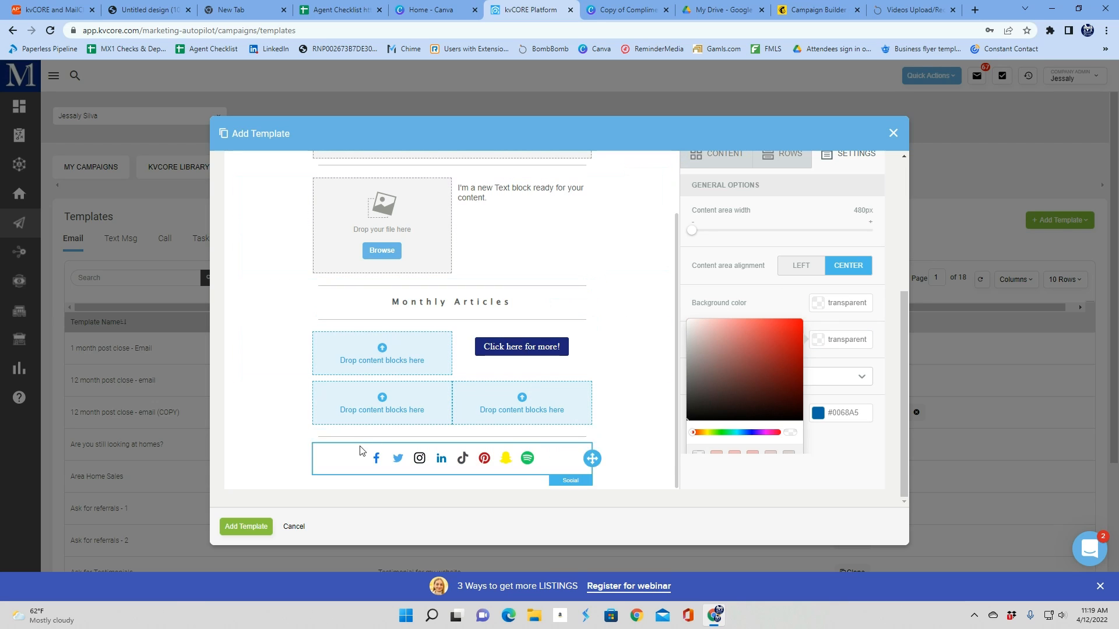
Set the content area background color to light pink #e5d5d5
{"action": "left_click", "coordinate": [792, 306]}
{"action": "left_click", "coordinate": [836, 343]}
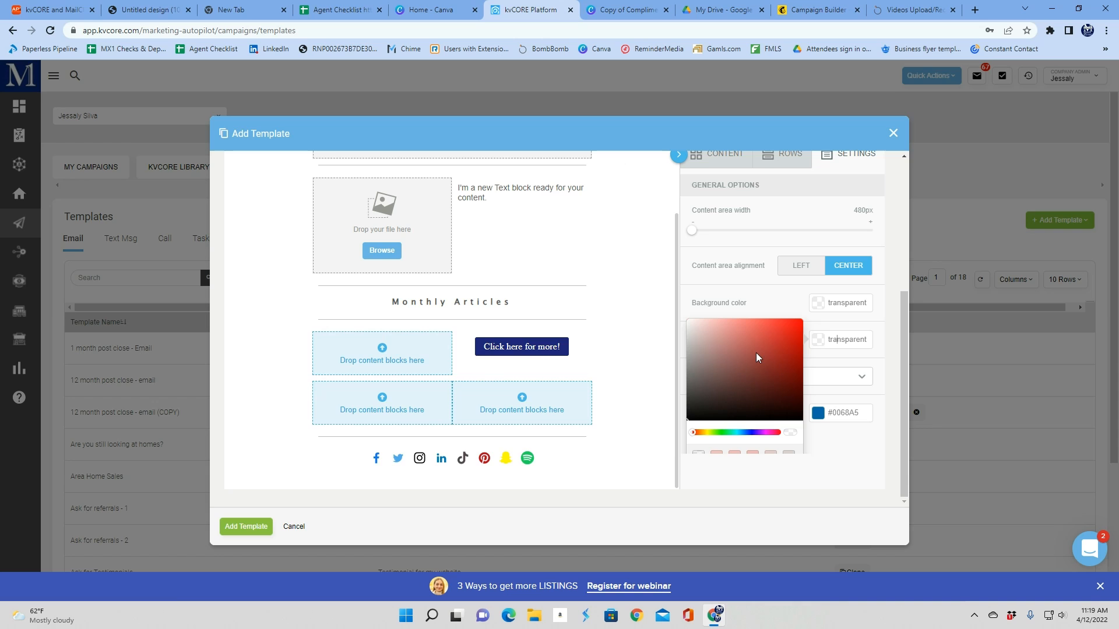
{"action": "left_click", "coordinate": [725, 347]}
{"action": "left_click_drag", "start_coordinate": [715, 342], "coordinate": [694, 330]}
Change the template's default font to Georgia
{"action": "scroll", "coordinate": [530, 265], "scroll_direction": "up", "scroll_amount": 6}
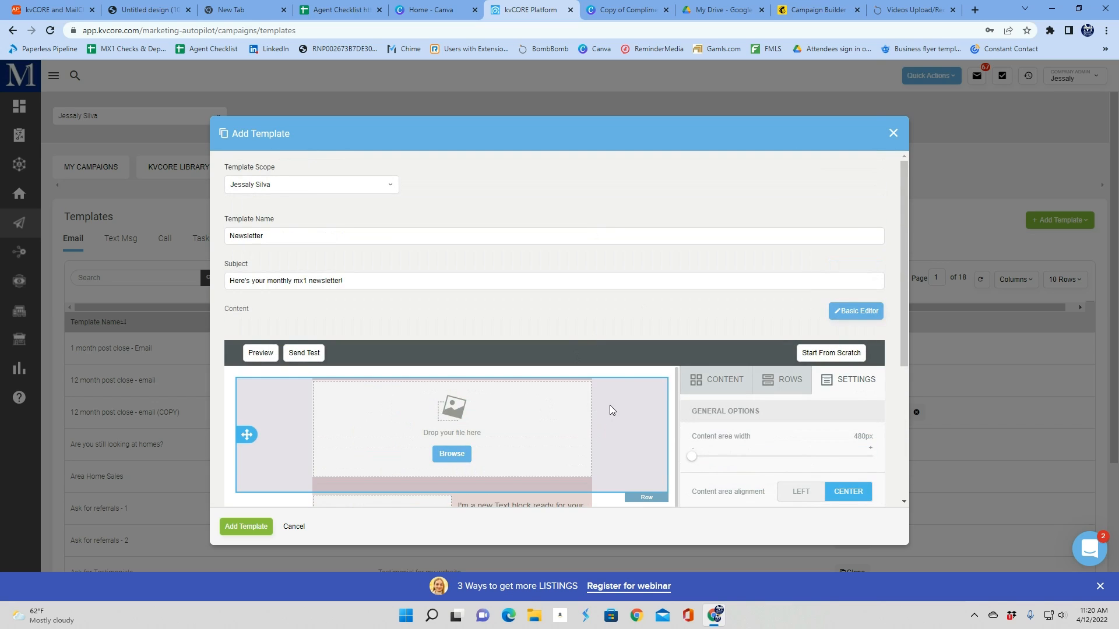
{"action": "scroll", "coordinate": [609, 404], "scroll_direction": "down", "scroll_amount": 2}
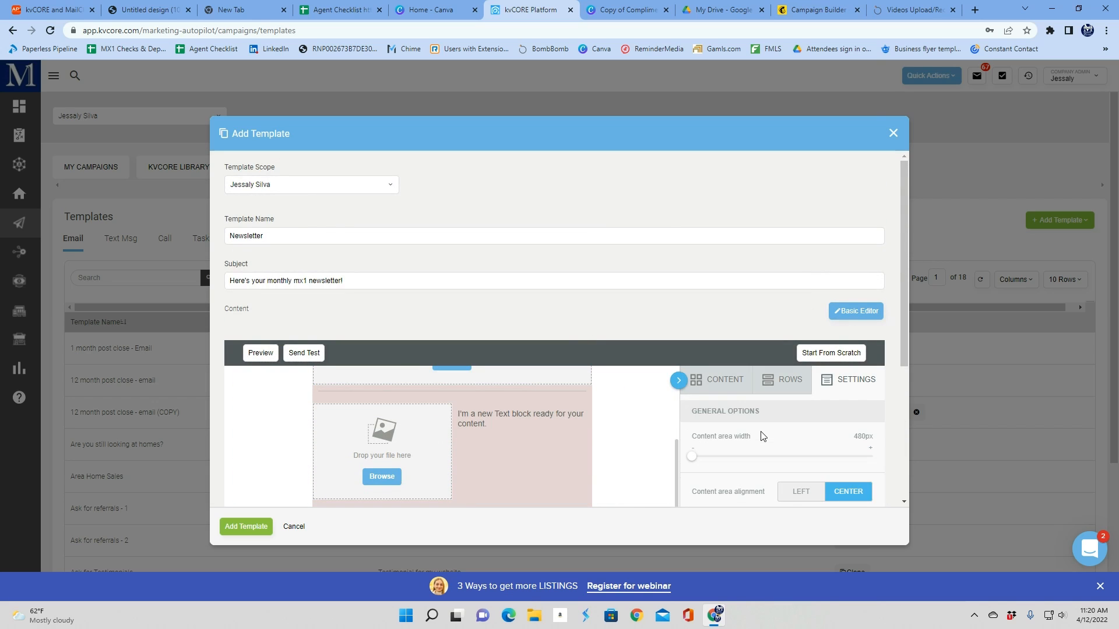
{"action": "scroll", "coordinate": [765, 434], "scroll_direction": "down", "scroll_amount": 3}
{"action": "left_click", "coordinate": [806, 432]}
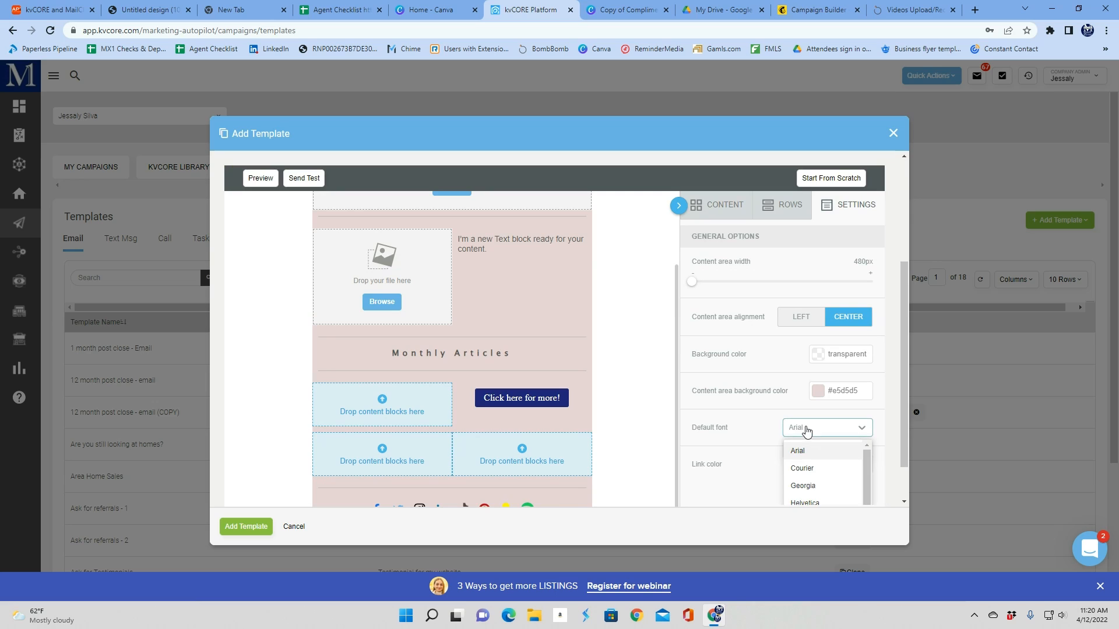
{"action": "scroll", "coordinate": [676, 338], "scroll_direction": "down", "scroll_amount": 1}
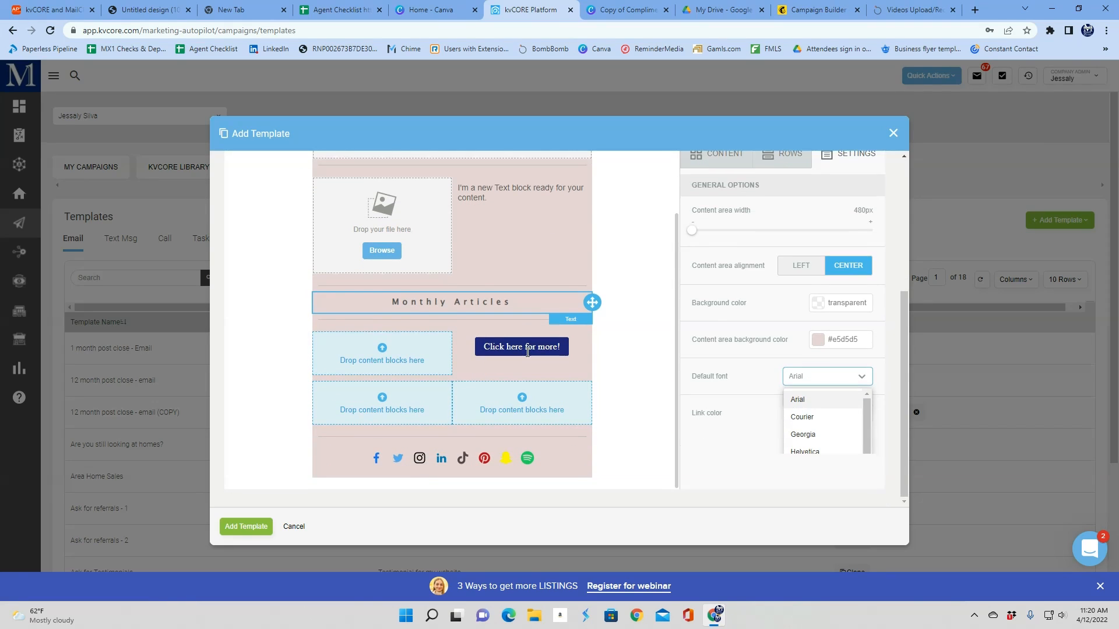
{"action": "left_click", "coordinate": [823, 435]}
{"action": "left_click", "coordinate": [806, 381]}
{"action": "left_click", "coordinate": [794, 383]}
Widen the content area to 545px
{"action": "left_click", "coordinate": [818, 413]}
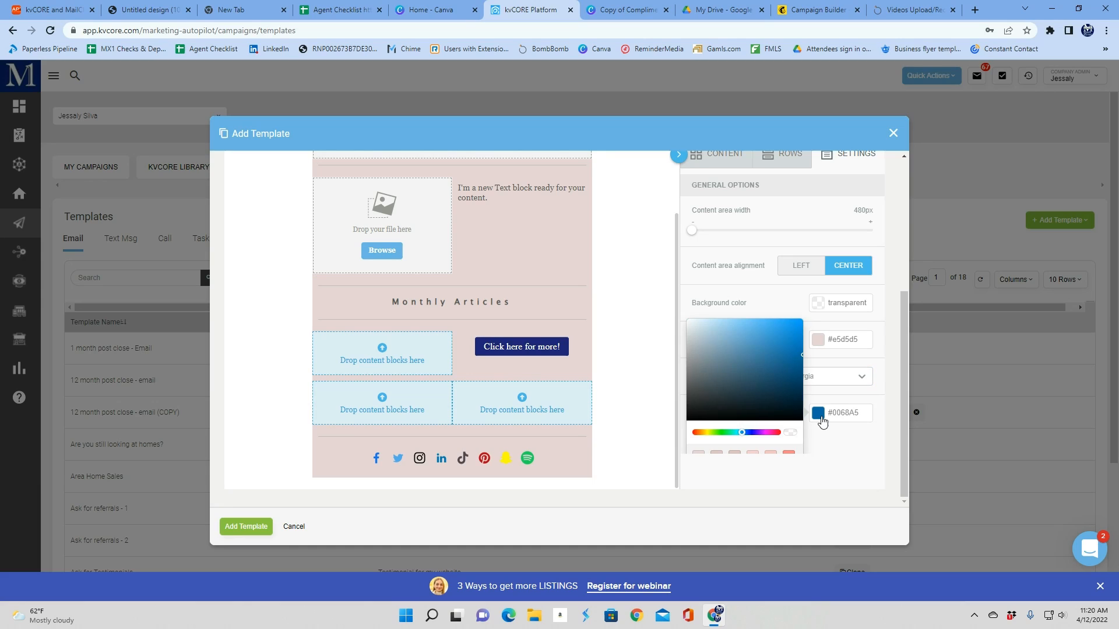
{"action": "left_click", "coordinate": [837, 230]}
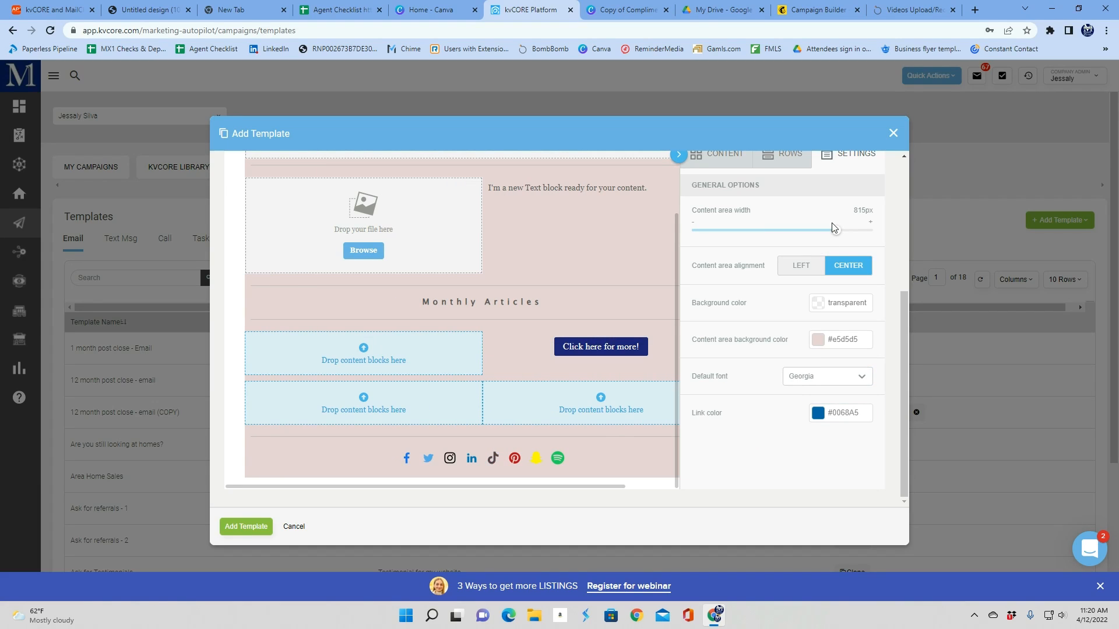
{"action": "left_click", "coordinate": [720, 231]}
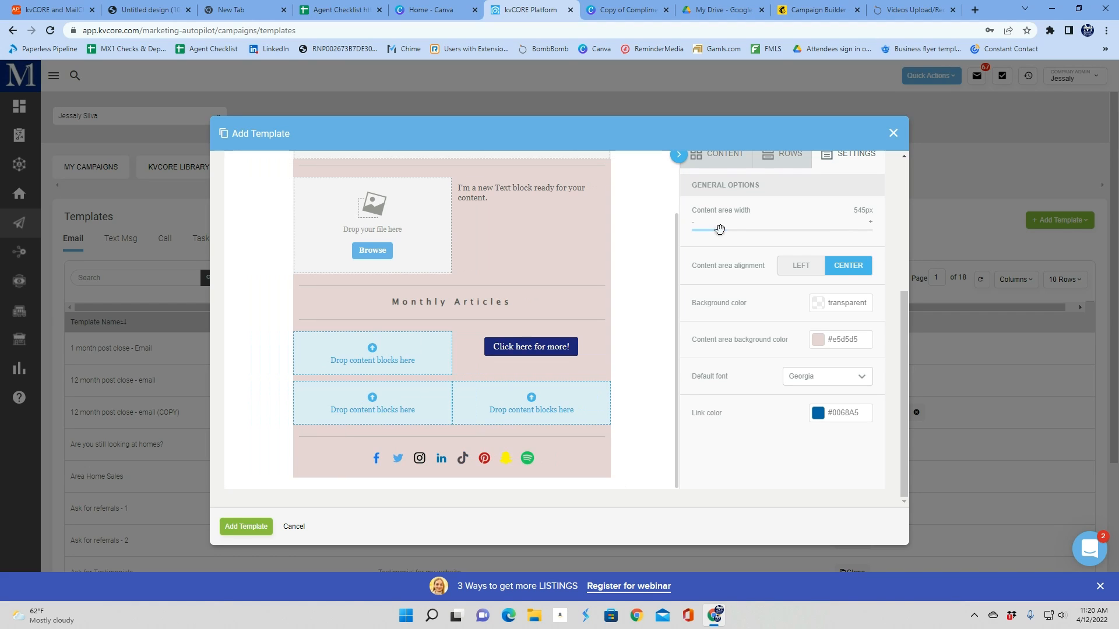
Try adding an icons block below the image-and-text row, then delete it
{"action": "left_click", "coordinate": [719, 153]}
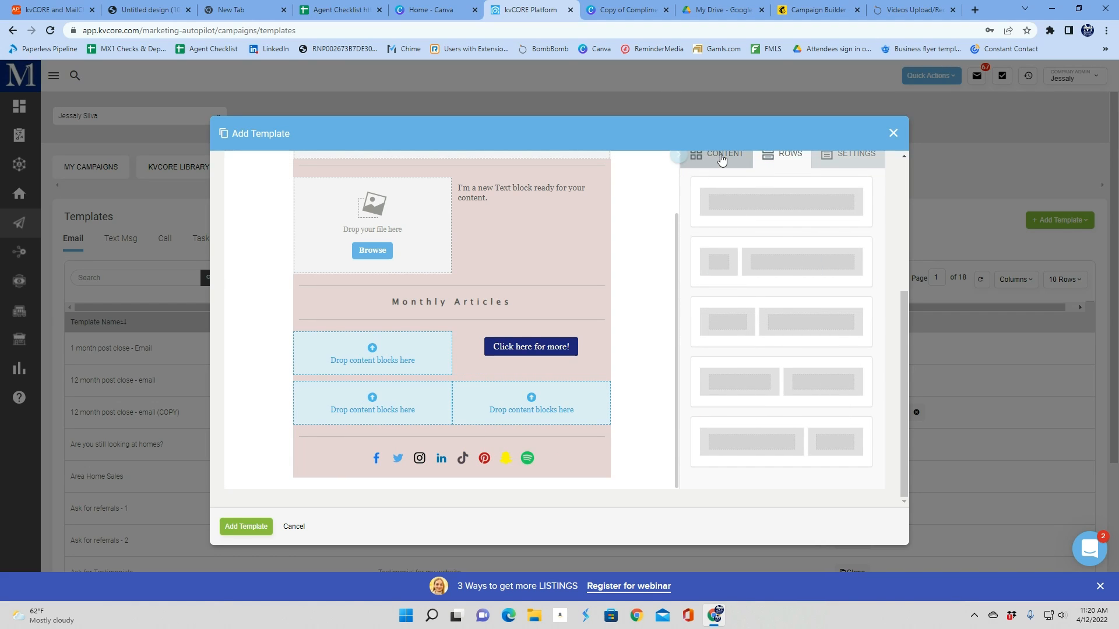
{"action": "scroll", "coordinate": [783, 242], "scroll_direction": "down", "scroll_amount": 1}
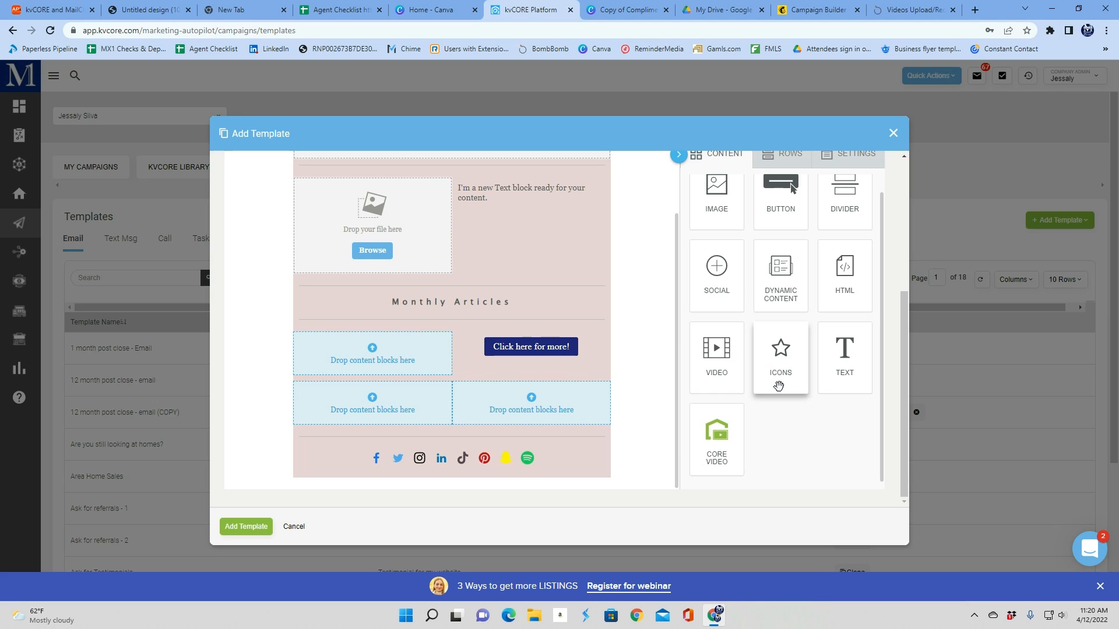
{"action": "left_click_drag", "start_coordinate": [790, 350], "coordinate": [432, 302]}
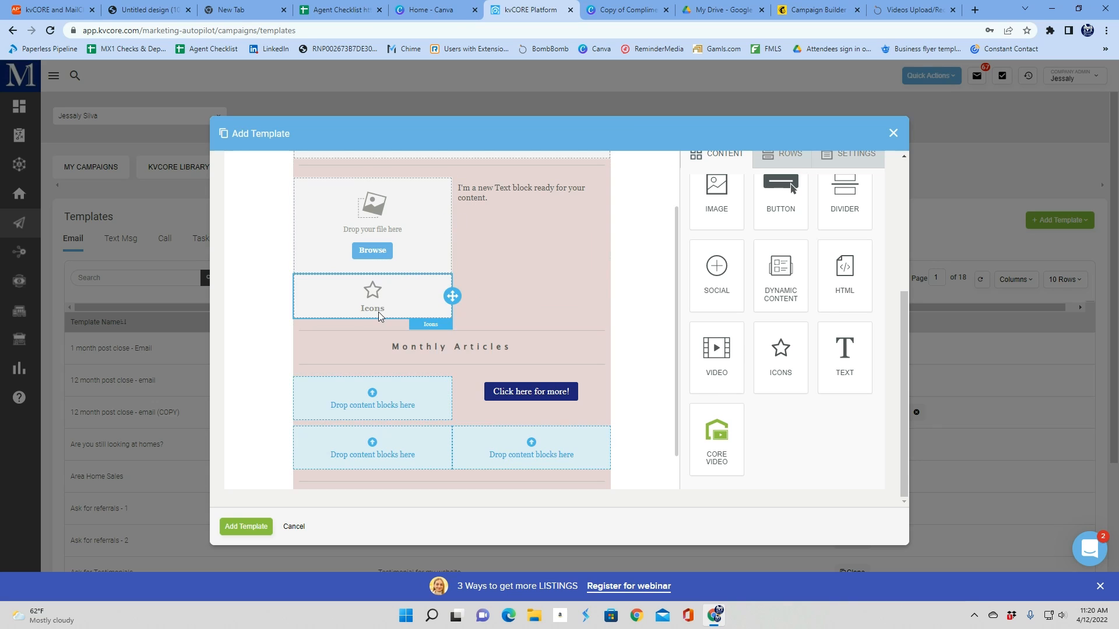
{"action": "left_click", "coordinate": [774, 251]}
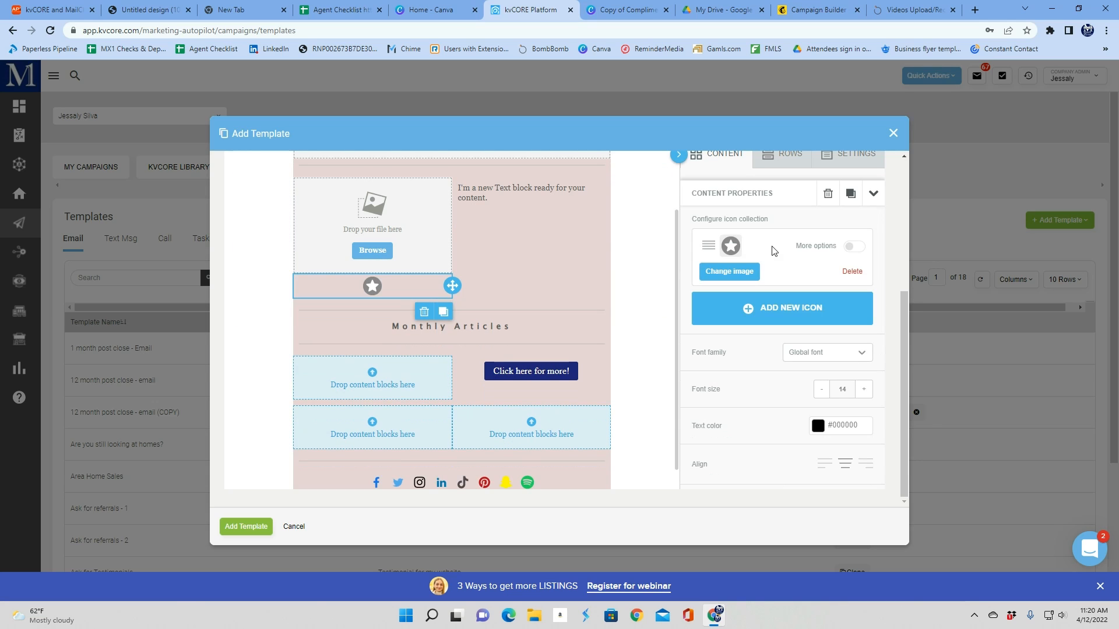
{"action": "left_click", "coordinate": [726, 254]}
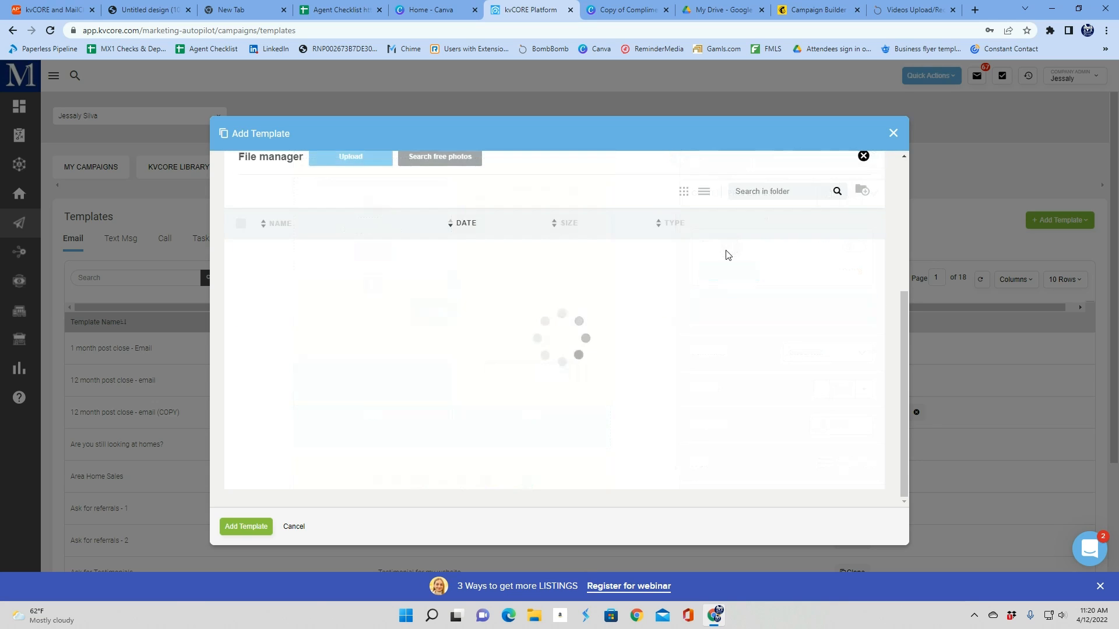
{"action": "left_click", "coordinate": [863, 155]}
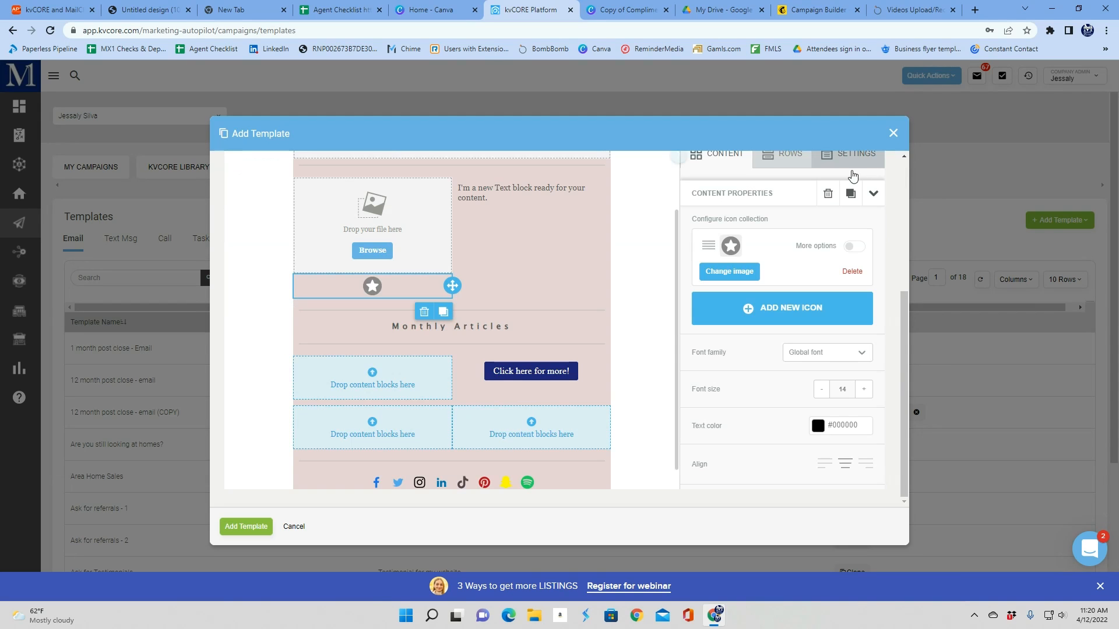
{"action": "left_click", "coordinate": [425, 313]}
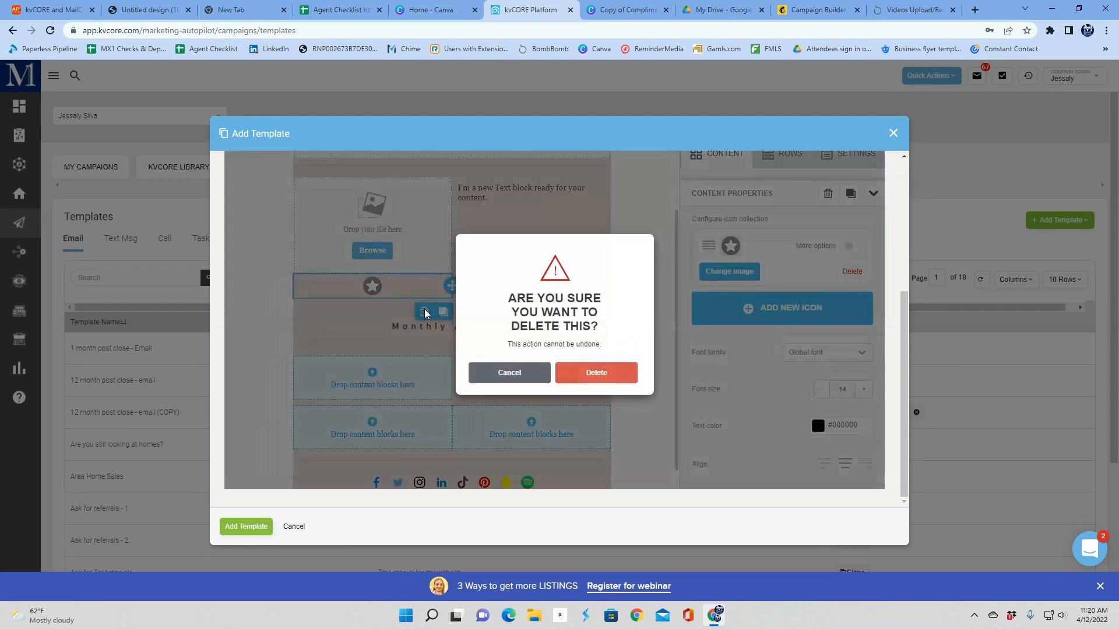
{"action": "left_click", "coordinate": [616, 377]}
Try adding a video block above the Monthly Articles heading, then delete it
{"action": "left_click_drag", "start_coordinate": [716, 379], "coordinate": [489, 330]}
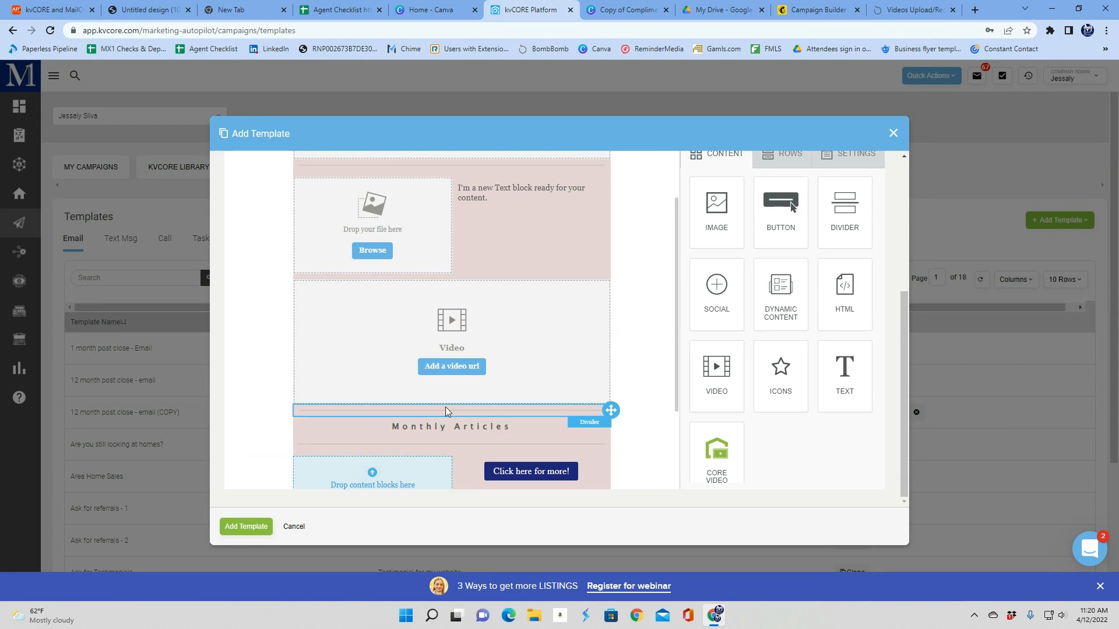
{"action": "left_click", "coordinate": [558, 351]}
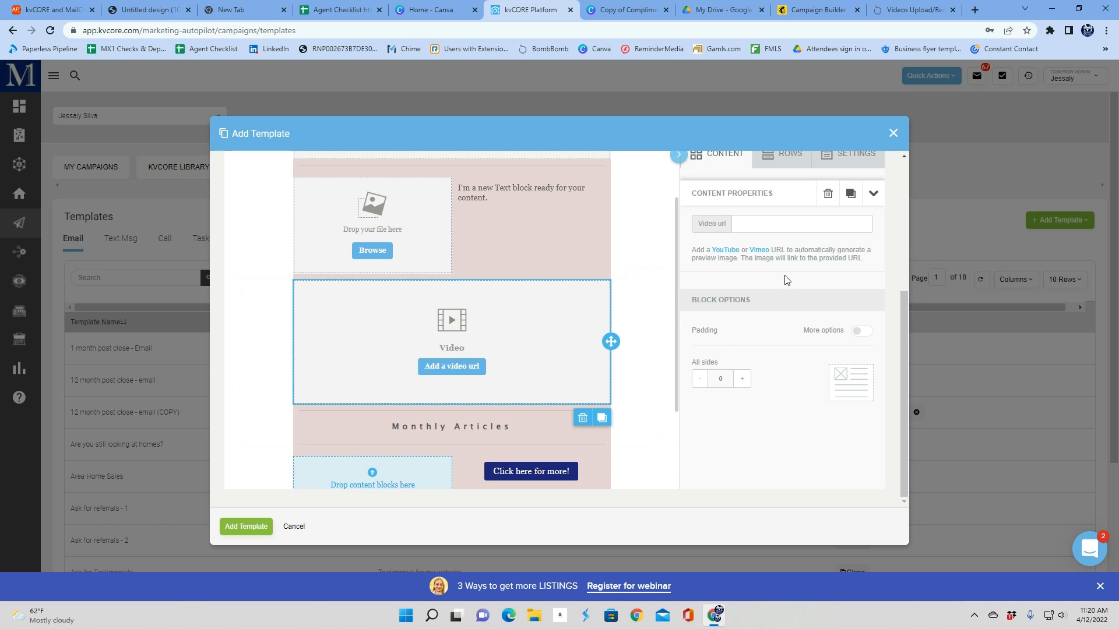
{"action": "left_click", "coordinate": [582, 419]}
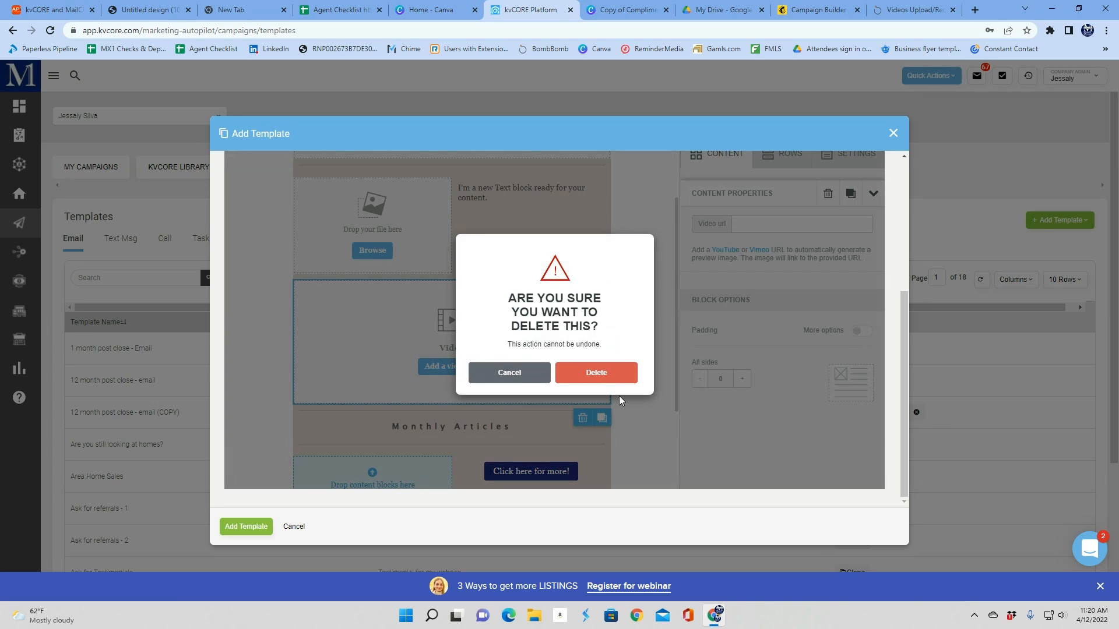
{"action": "left_click", "coordinate": [632, 384]}
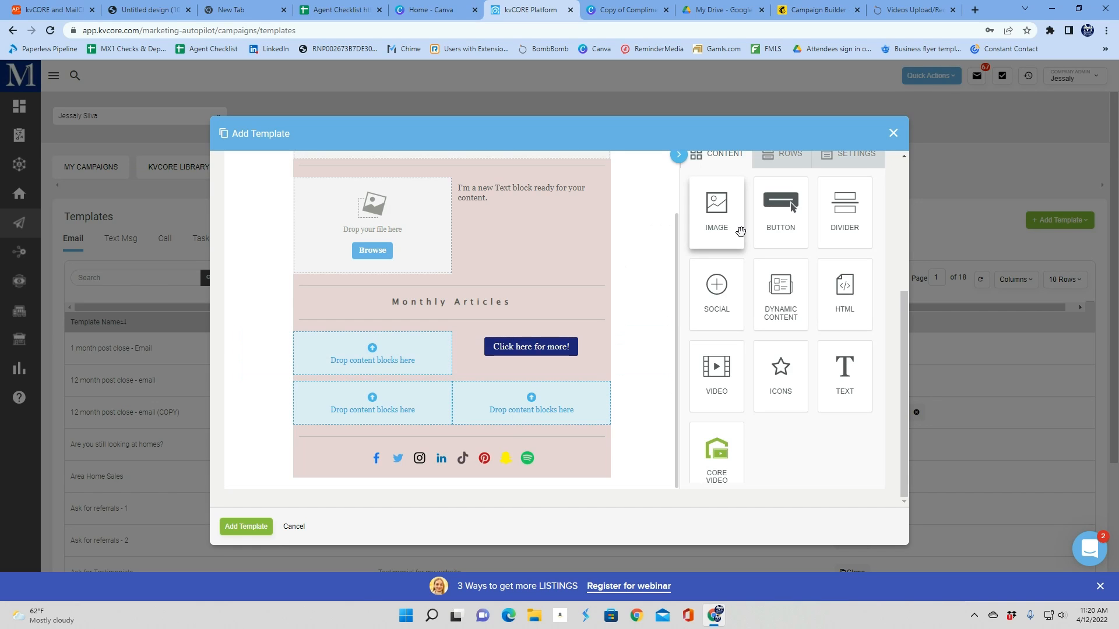
{"action": "scroll", "coordinate": [414, 334], "scroll_direction": "up", "scroll_amount": 2}
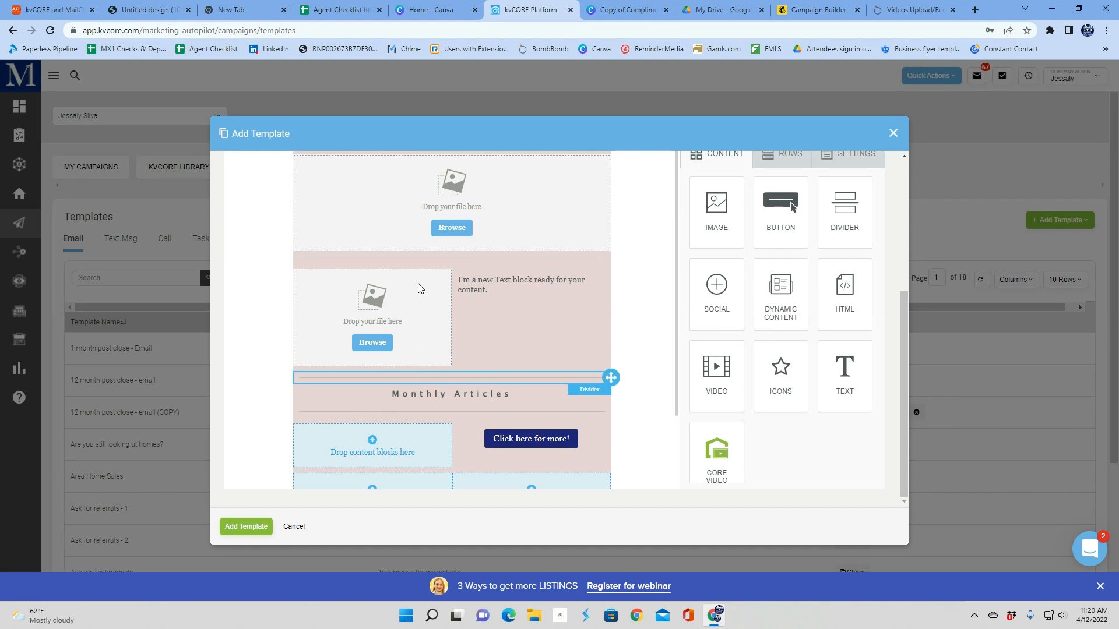
{"action": "scroll", "coordinate": [414, 335], "scroll_direction": "up", "scroll_amount": 1}
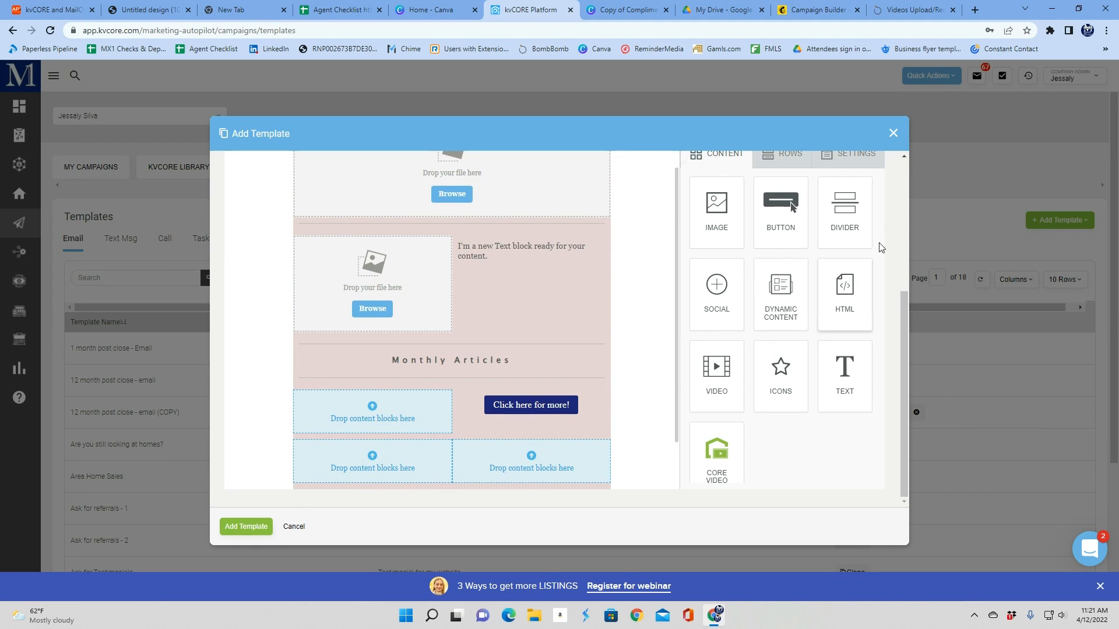